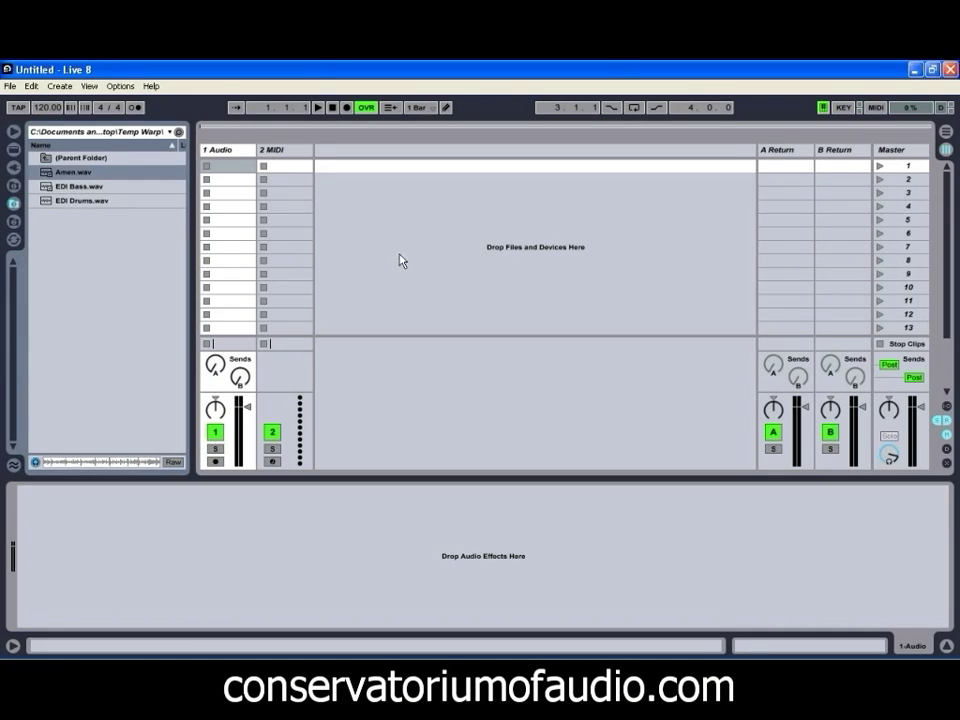
- Load Amen.wav into the first clip slot of the audio track and inspect its waveform around beat 2.4
left_click_drag(73, 172, 220, 176)
left_click(227, 169)
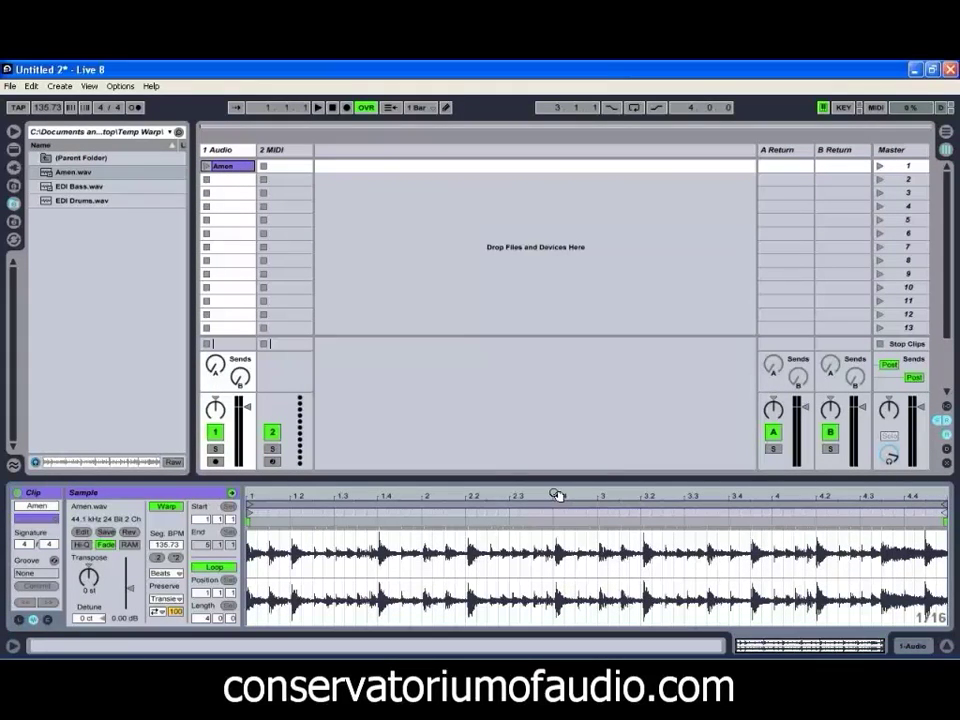
left_click_drag(557, 495, 445, 495)
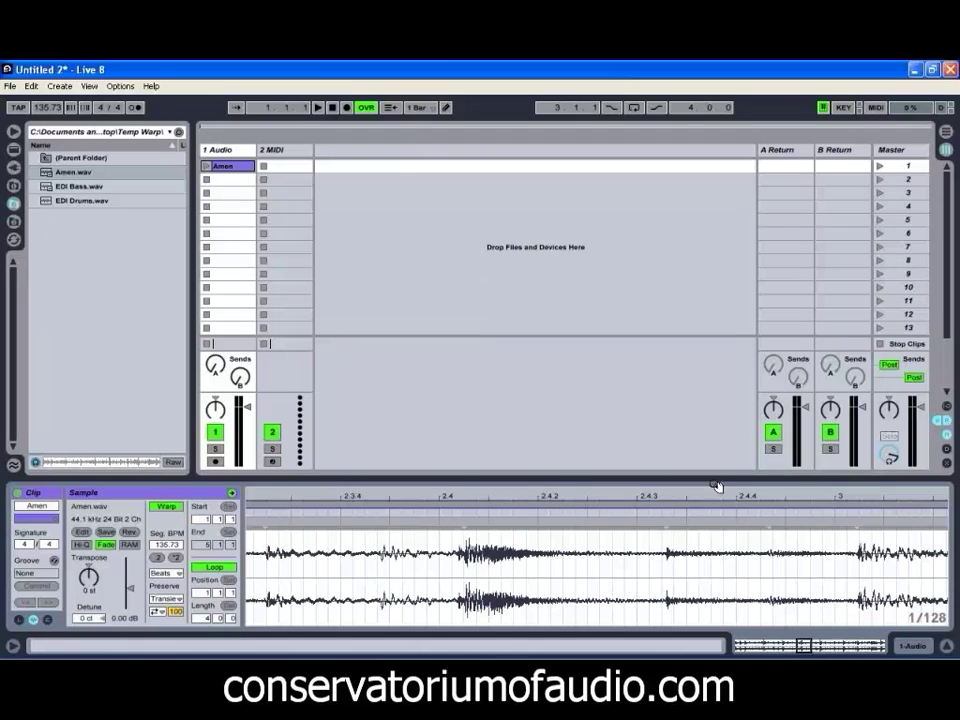
left_click_drag(722, 495, 722, 492)
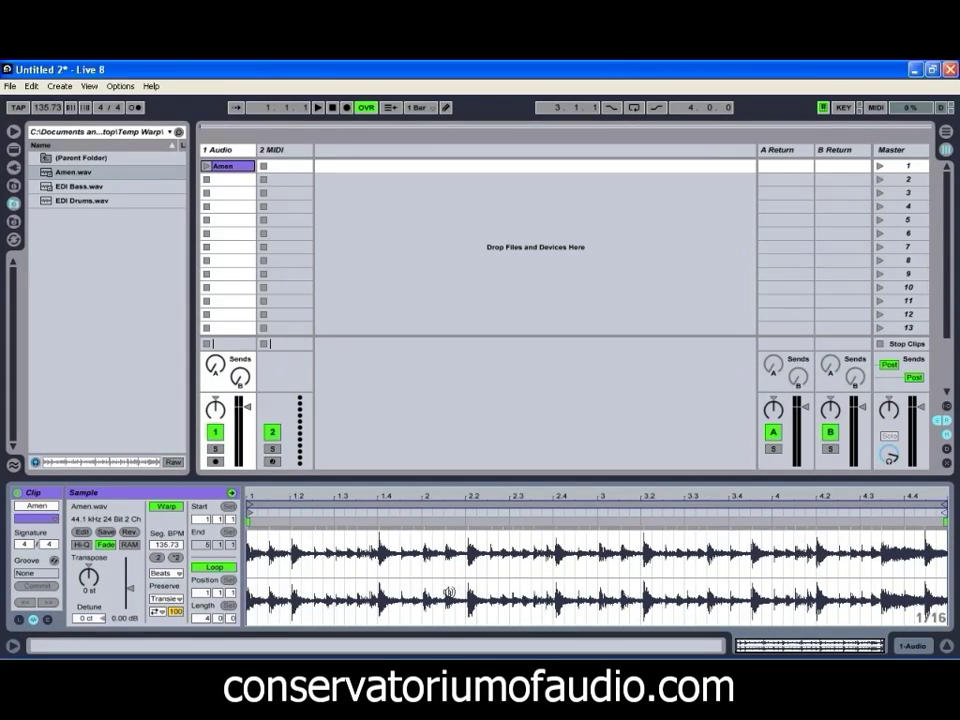
- Add warp markers on the first hits of the Amen clip and align them to 1.1.3, 1.2, 1.2.3, 1.2.4 and 1.3
left_click_drag(300, 496, 300, 495)
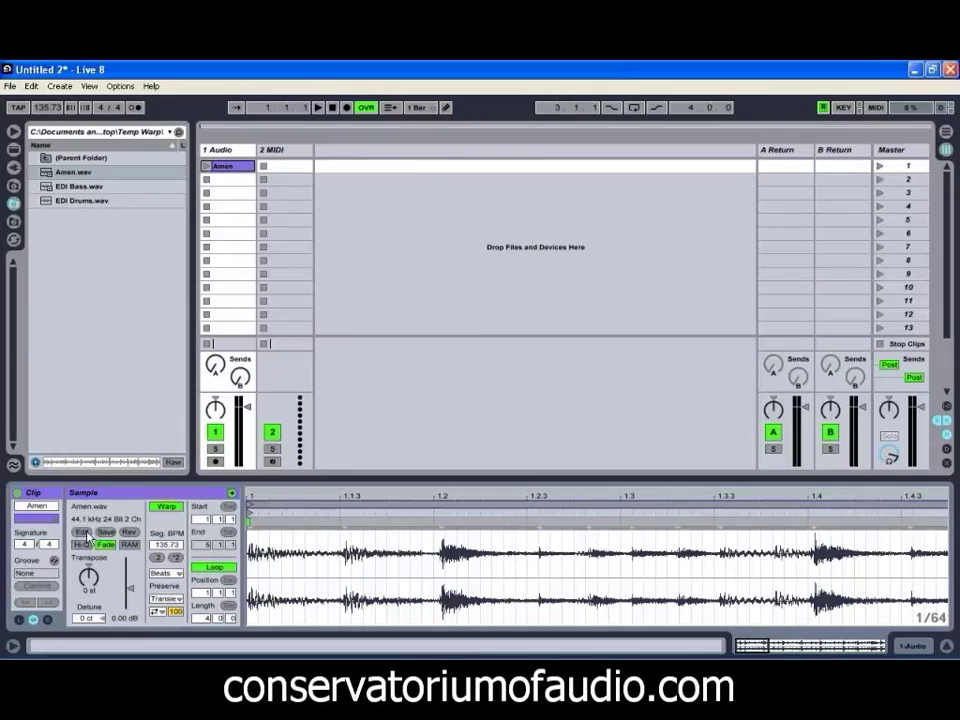
double_click(343, 521)
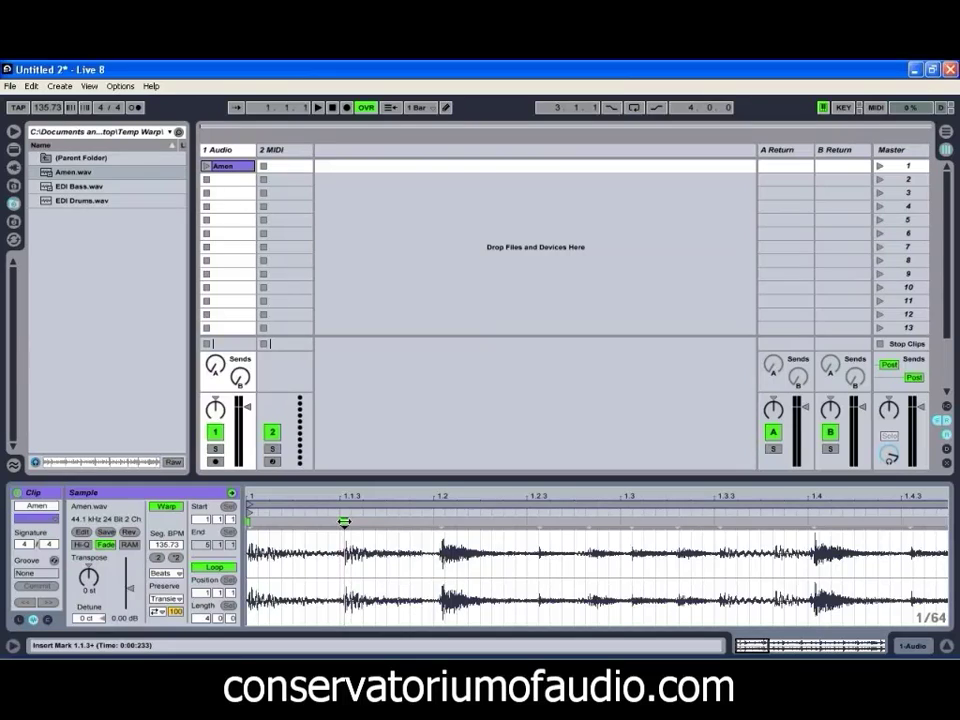
left_click_drag(343, 521, 339, 521)
double_click(435, 521)
left_click_drag(435, 521, 431, 521)
double_click(531, 521)
left_click_drag(531, 521, 528, 521)
double_click(574, 521)
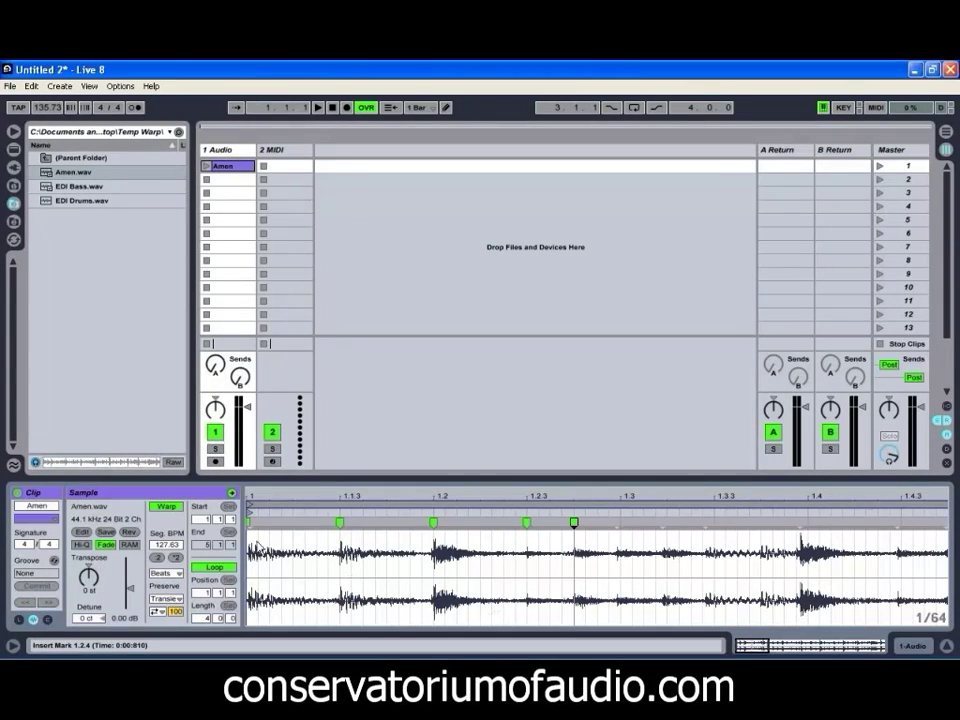
double_click(615, 521)
left_click_drag(615, 521, 620, 521)
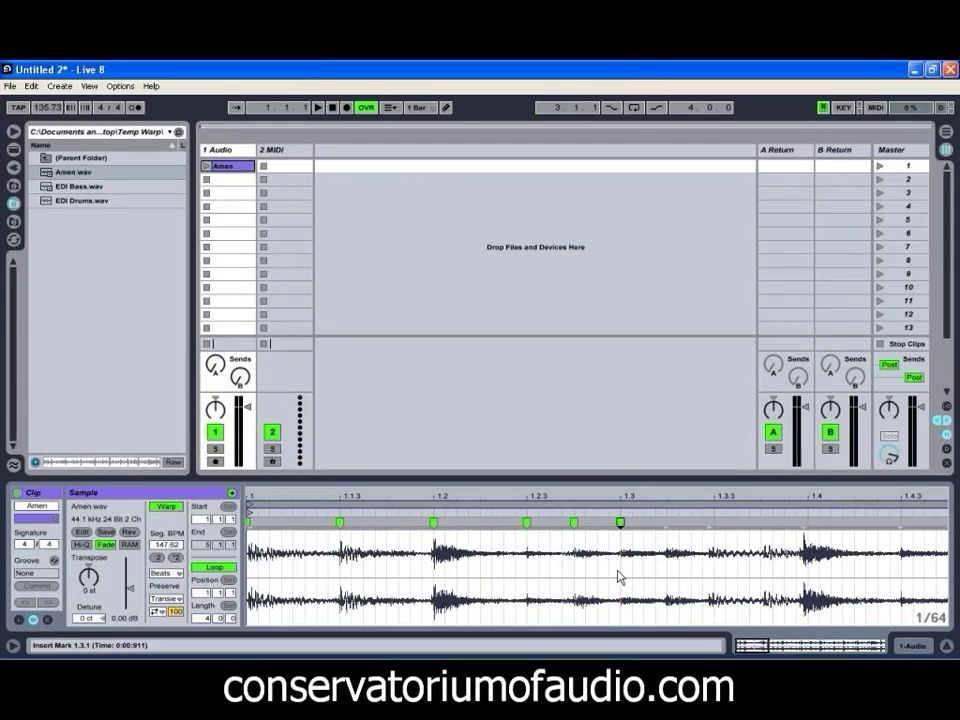
- Delete the manually added warp markers from 1.3 back to 1.1.3, keeping only the one at the clip start
double_click(620, 521)
double_click(573, 521)
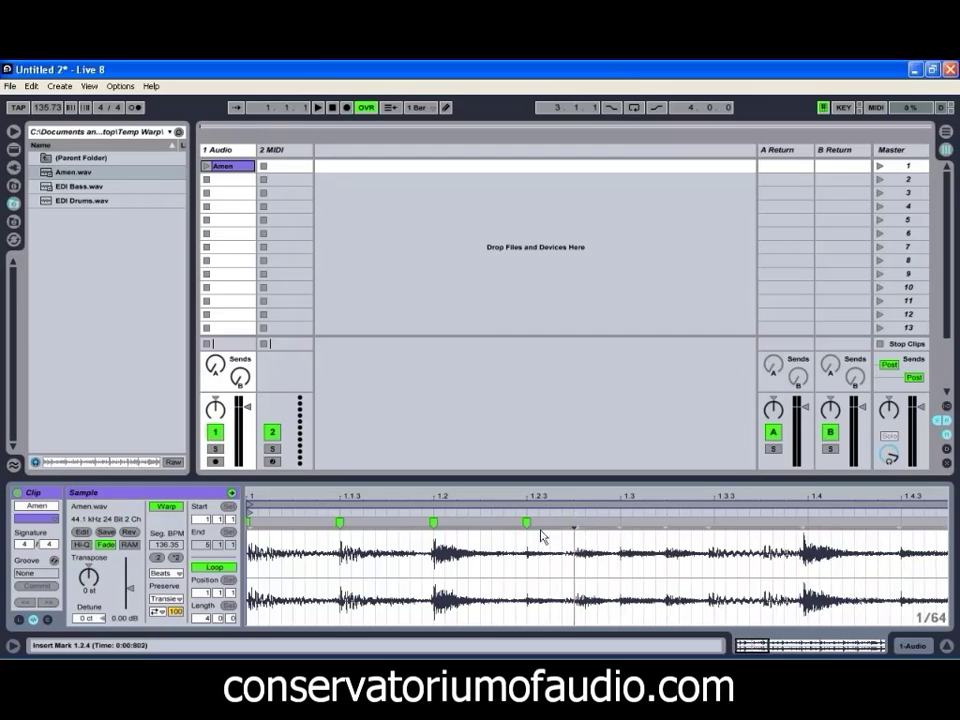
double_click(526, 521)
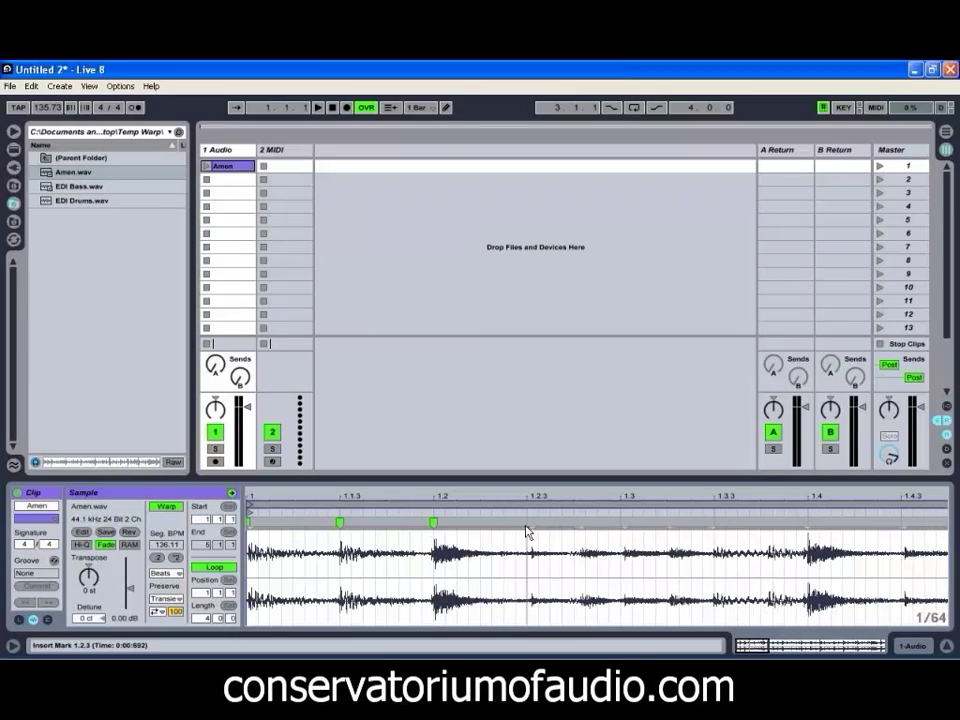
double_click(433, 521)
double_click(341, 521)
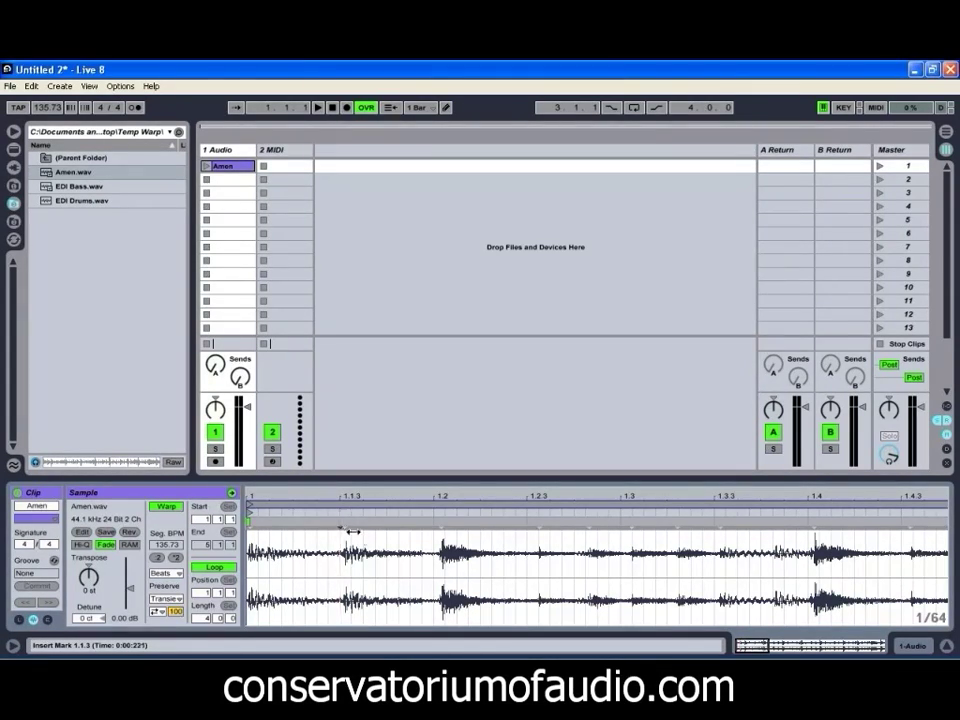
- Quantize the Amen clip's audio to 1/16 with an amount of 100%
left_click_drag(394, 493, 339, 572)
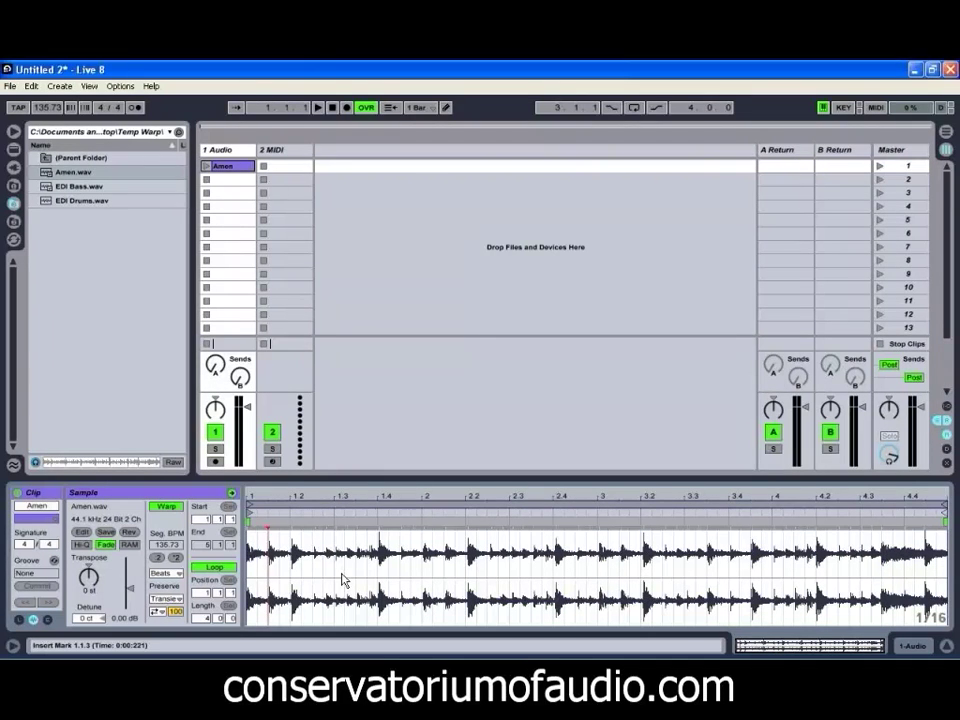
right_click(531, 573)
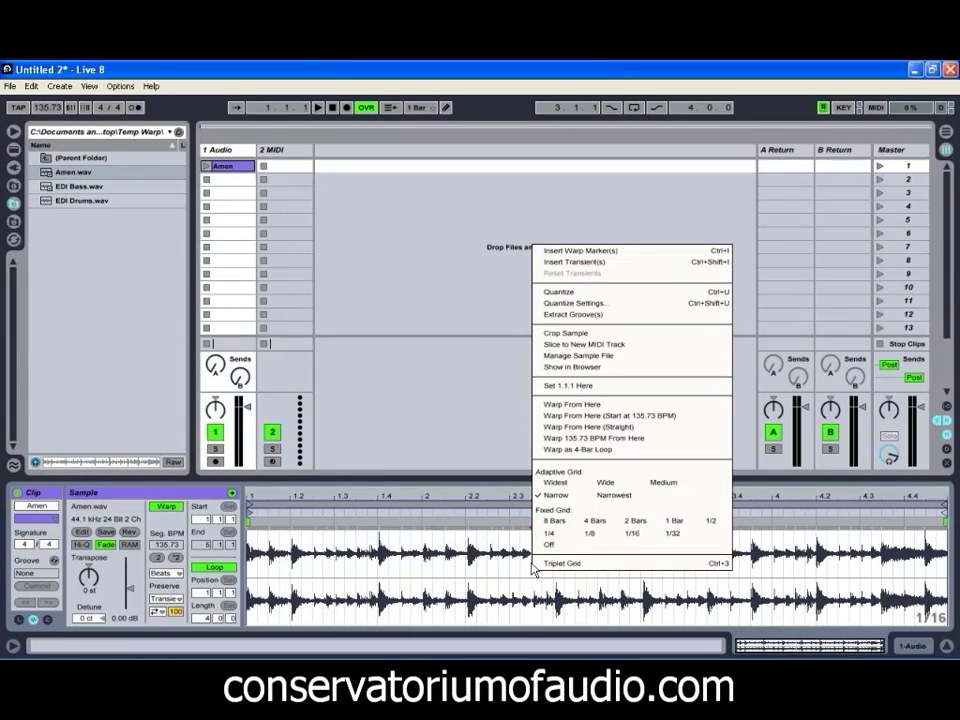
left_click(653, 302)
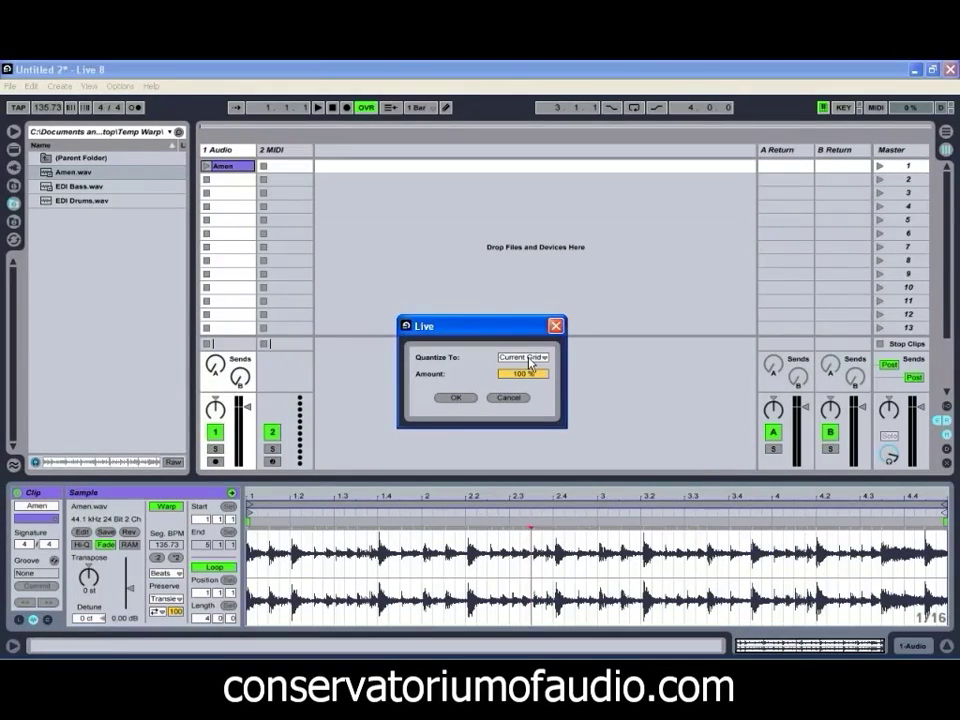
left_click(530, 362)
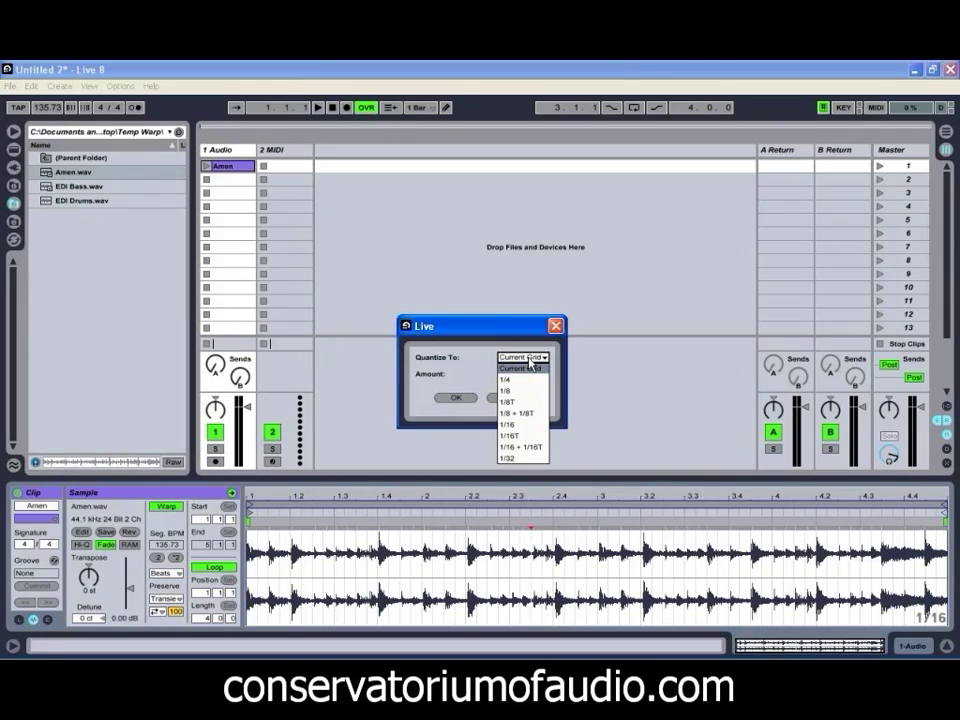
left_click(513, 425)
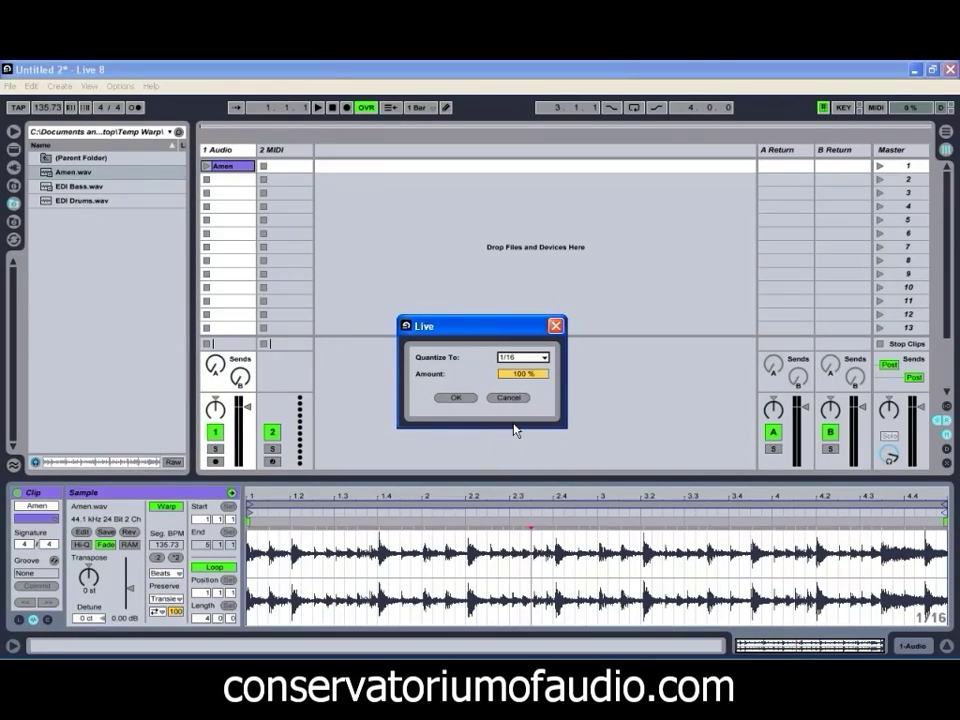
left_click(456, 398)
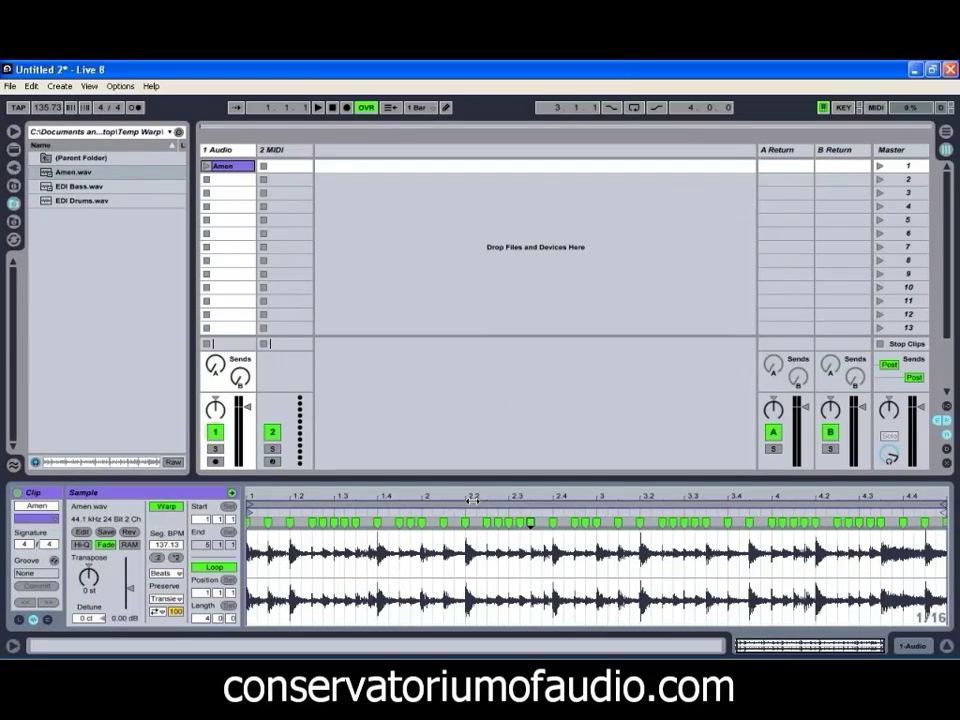
- Examine the quantized warp markers around beat 2.3 and play the Amen clip
left_click_drag(563, 499, 563, 500)
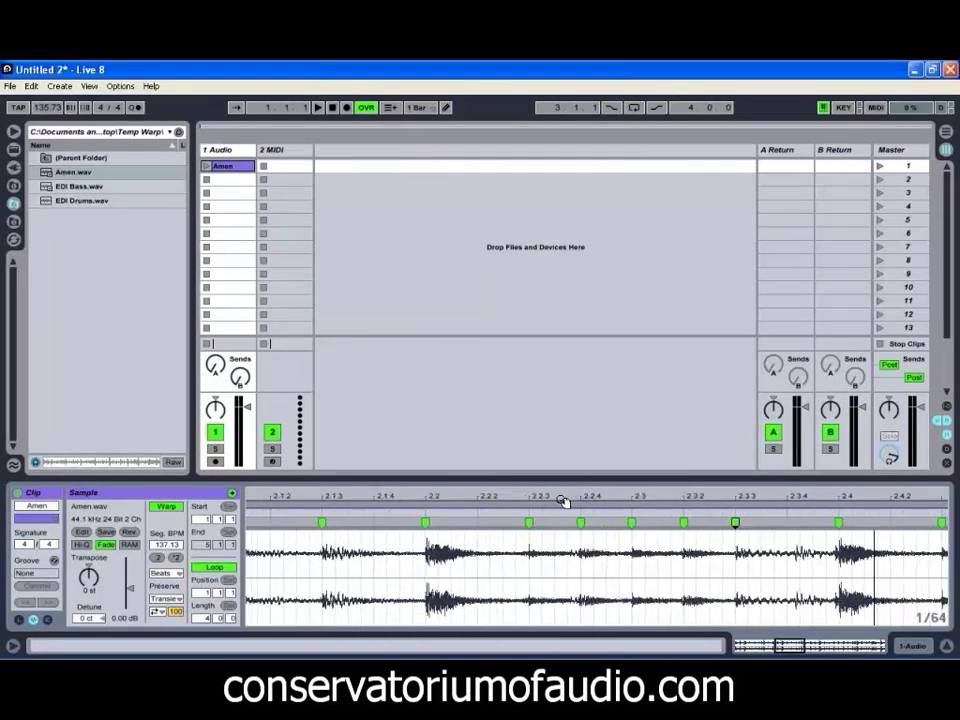
double_click(484, 495)
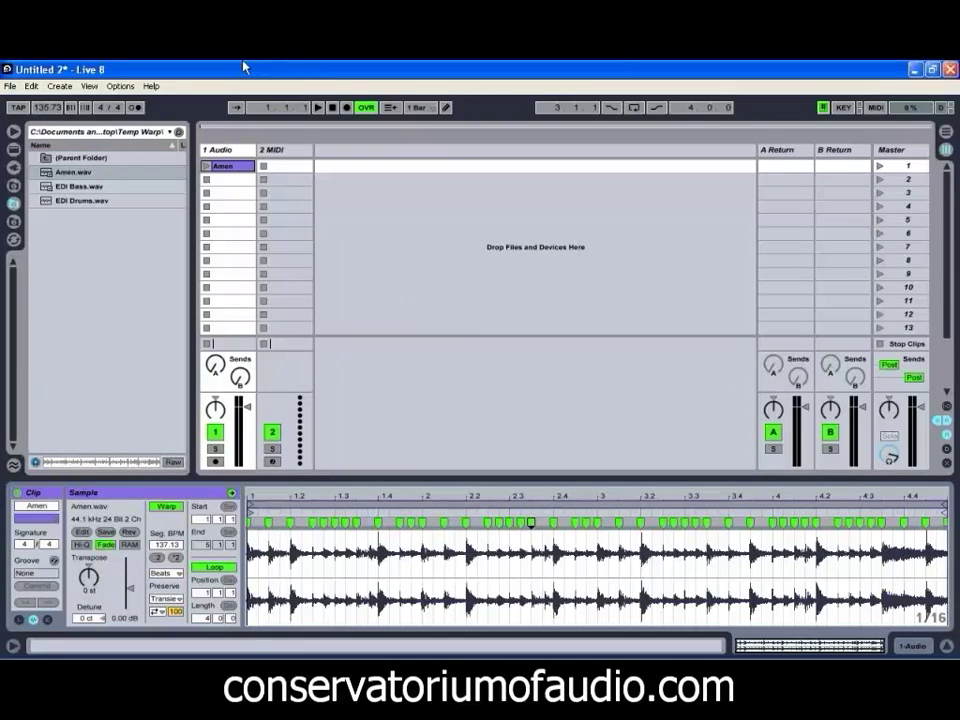
left_click(206, 167)
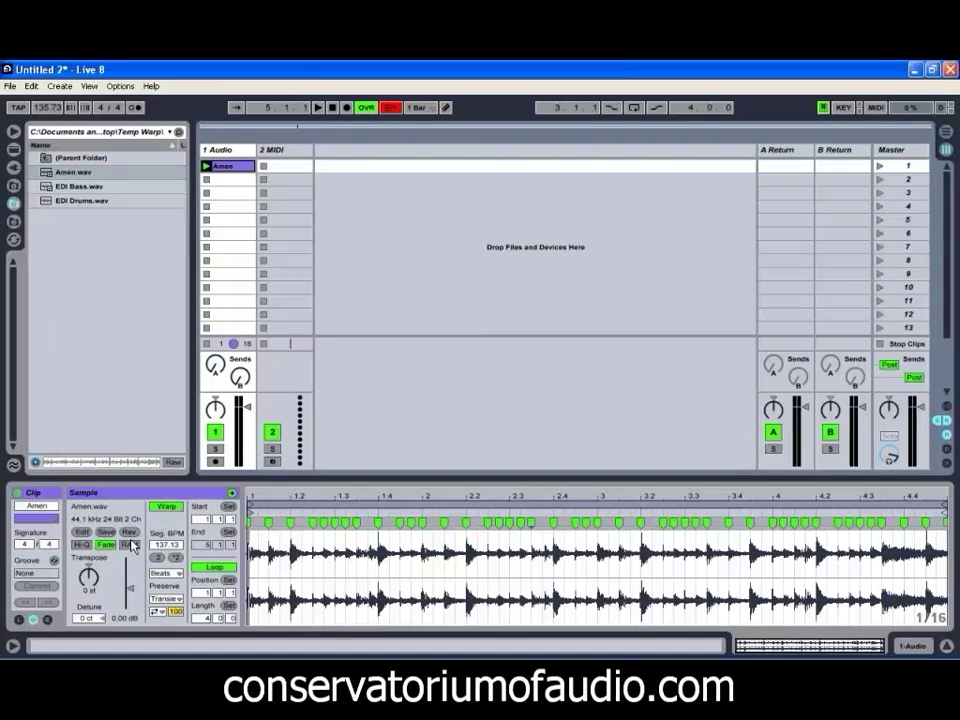
- Turn on Hi-Q for the Amen clip and choose Beats as its warp mode
left_click(81, 546)
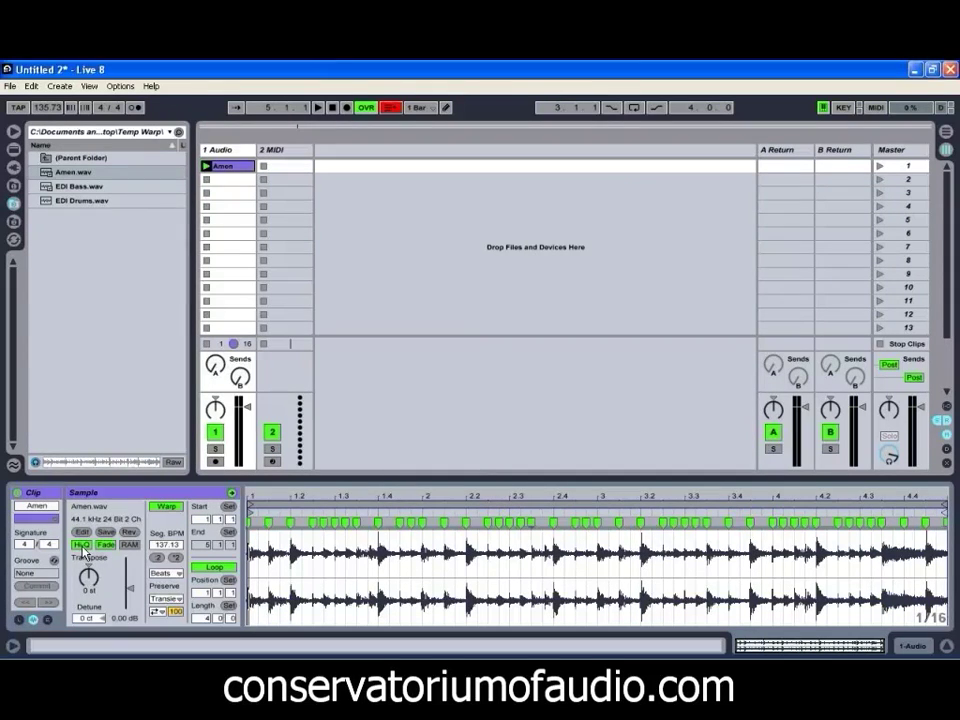
left_click(165, 573)
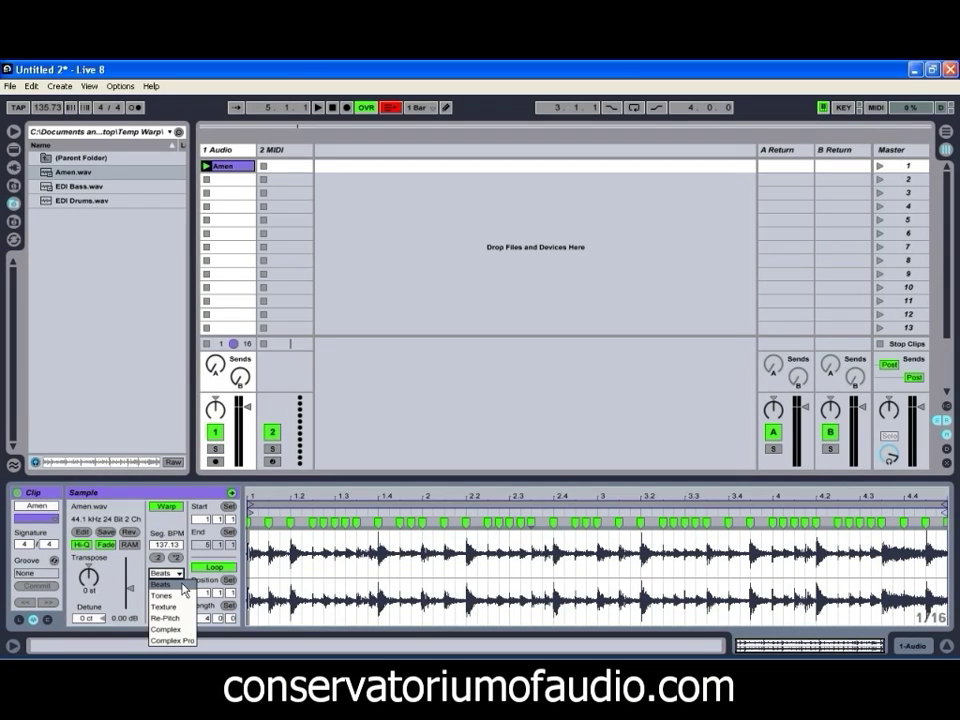
left_click(184, 588)
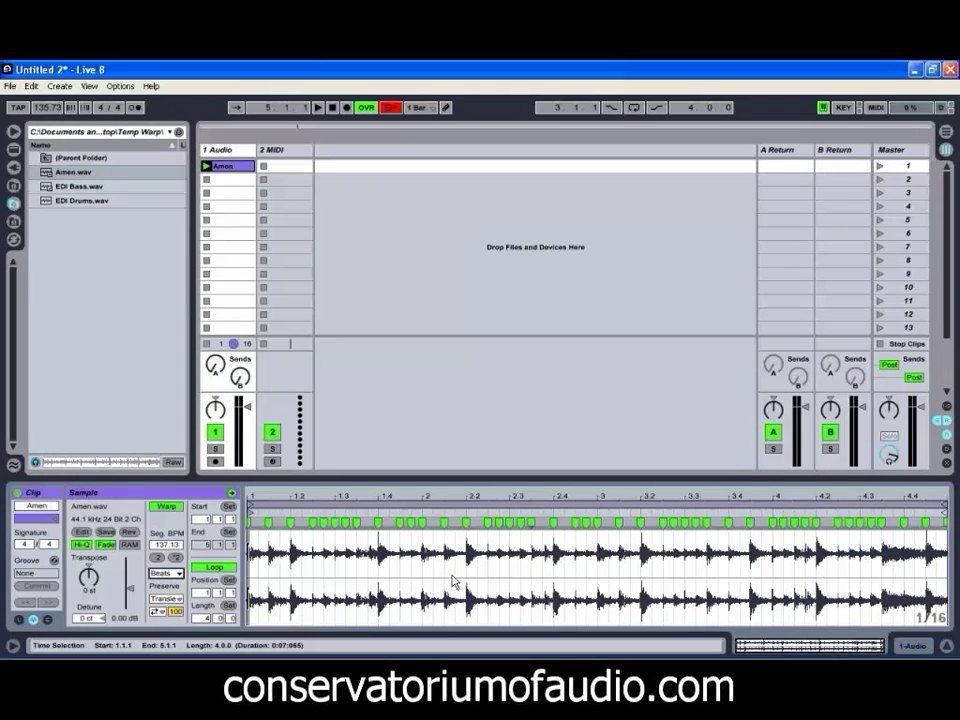
- Clear the quantized markers by applying Warp 135.73 BPM From Here at the clip start, and check the waveform around beat 2.4
right_click(252, 533)
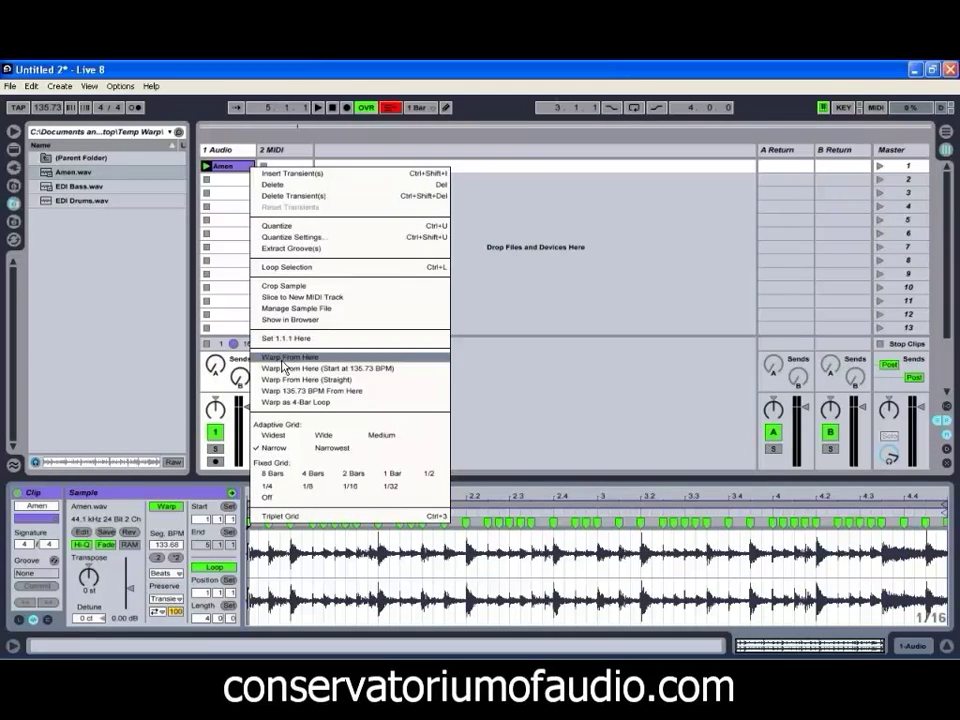
left_click(347, 392)
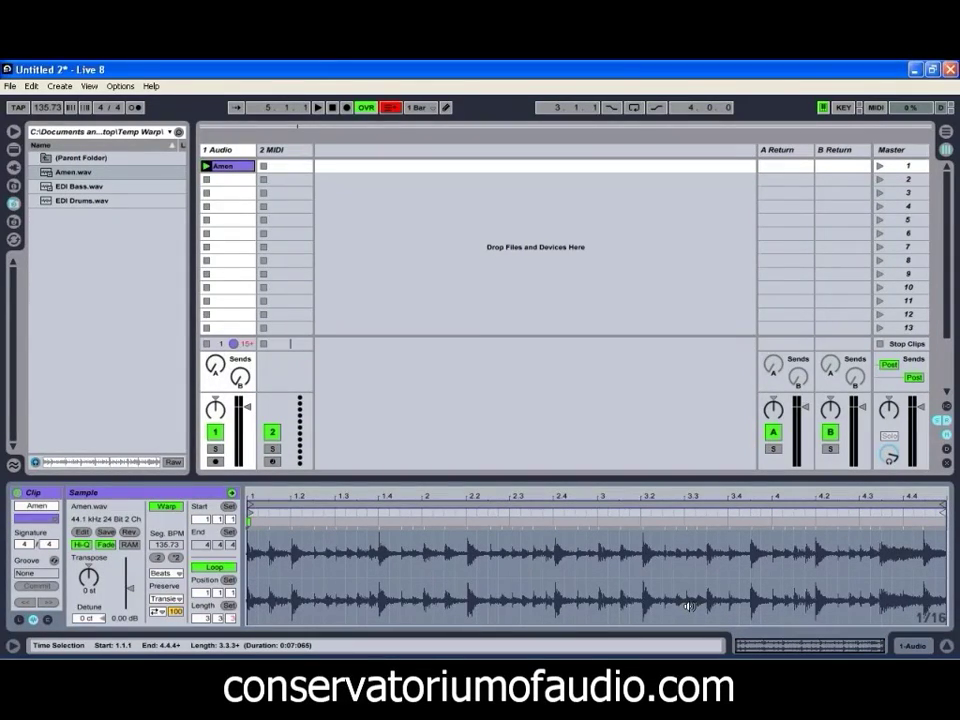
left_click_drag(570, 497, 494, 499)
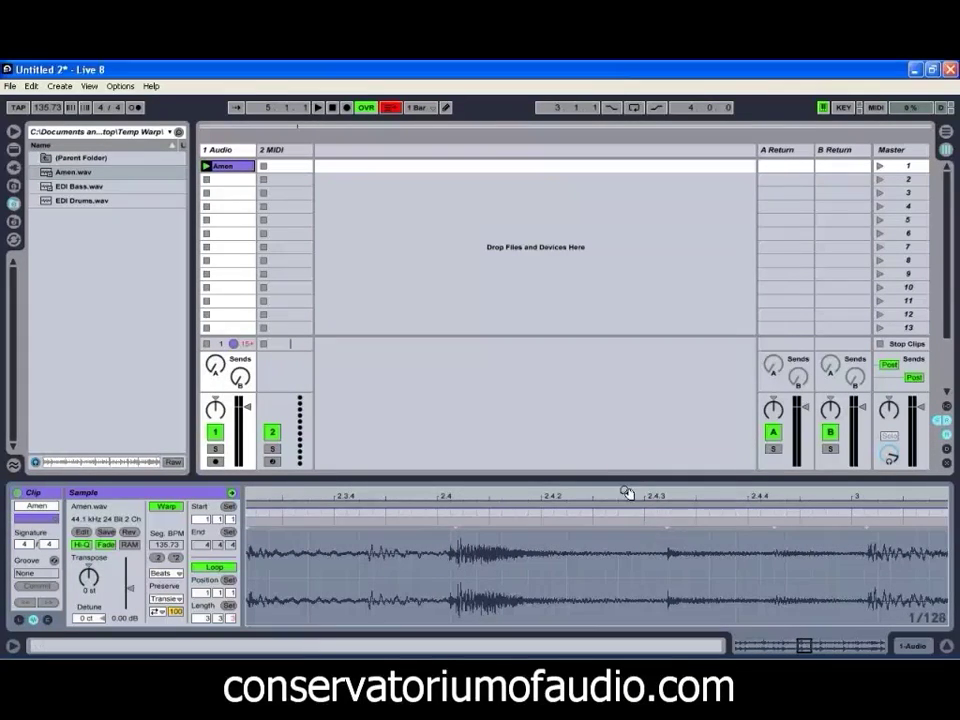
double_click(600, 491)
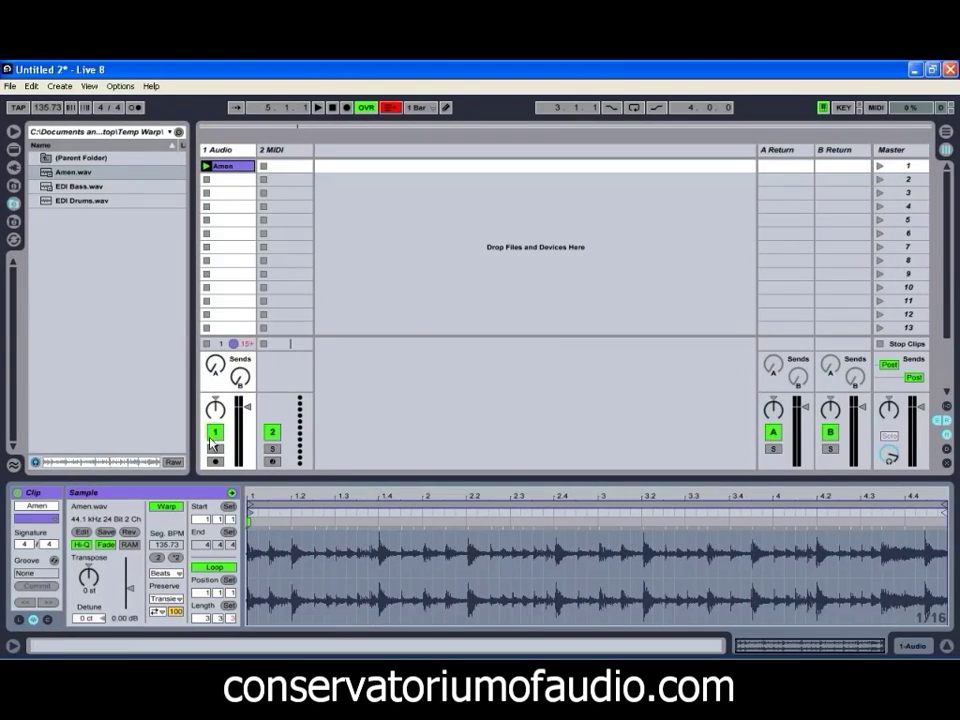
- Show the Groove Pool and open the Quantize folder inside the library's Grooves folder
left_click(13, 466)
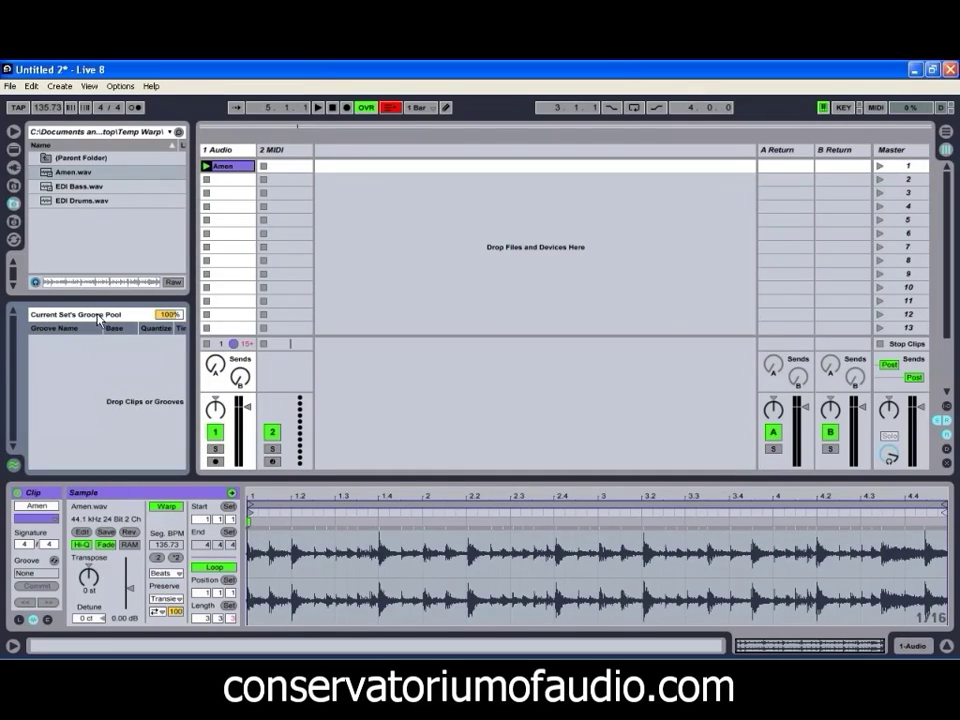
left_click_drag(103, 298, 103, 310)
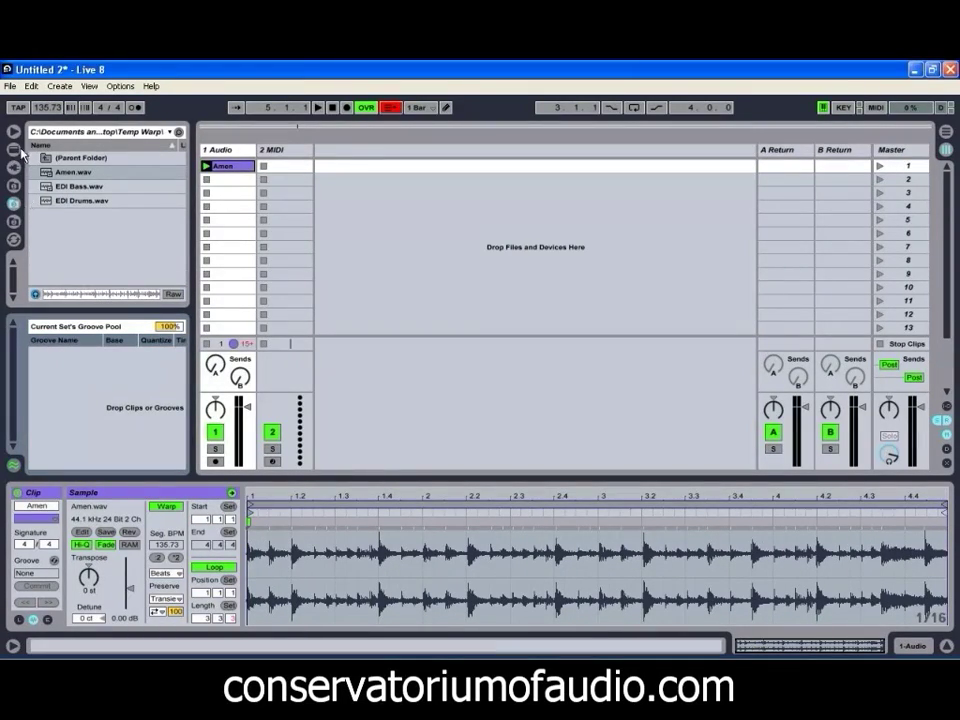
left_click(14, 185)
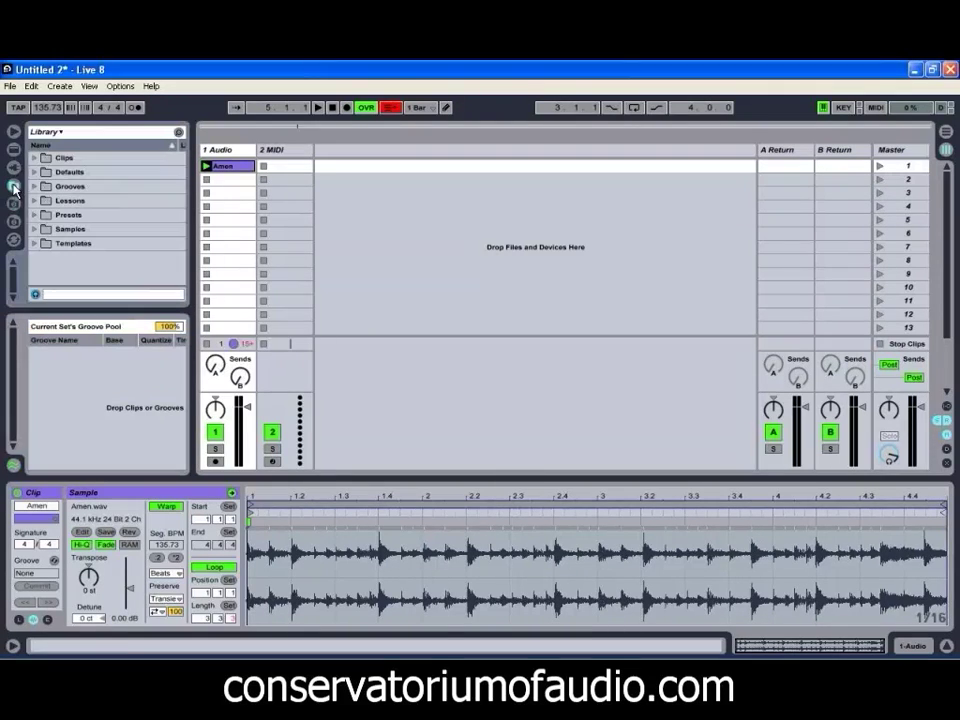
left_click(45, 186)
scroll(68, 218, "down", 3)
left_click(46, 205)
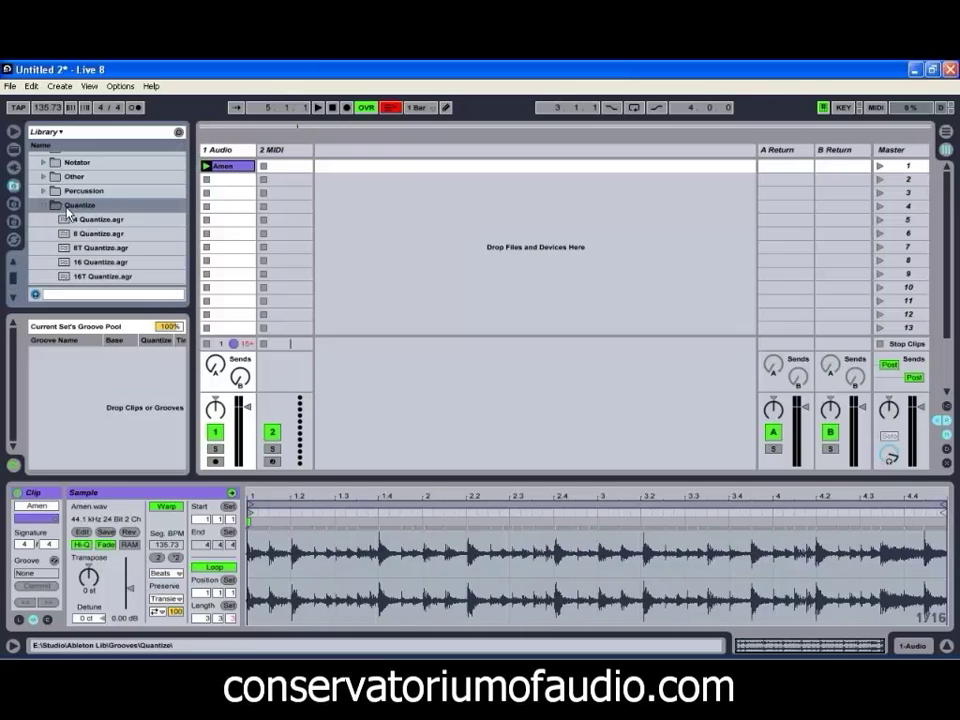
scroll(72, 245, "down", 1)
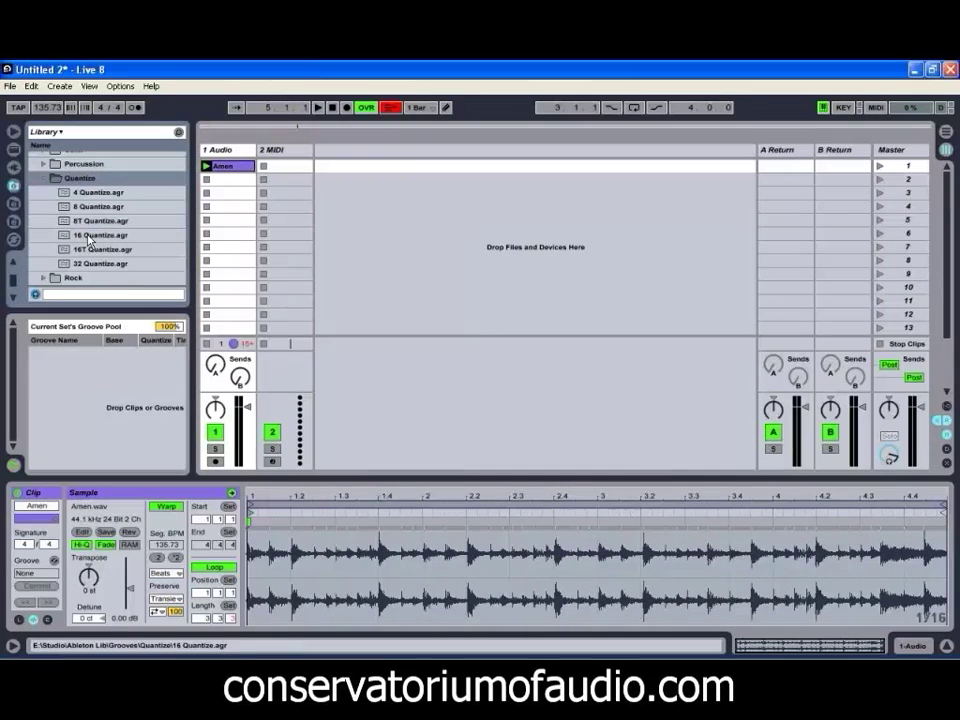
- Add 16 Quantize.agr to the Groove Pool and apply the 16 Quantize groove to the Amen clip
left_click(90, 236)
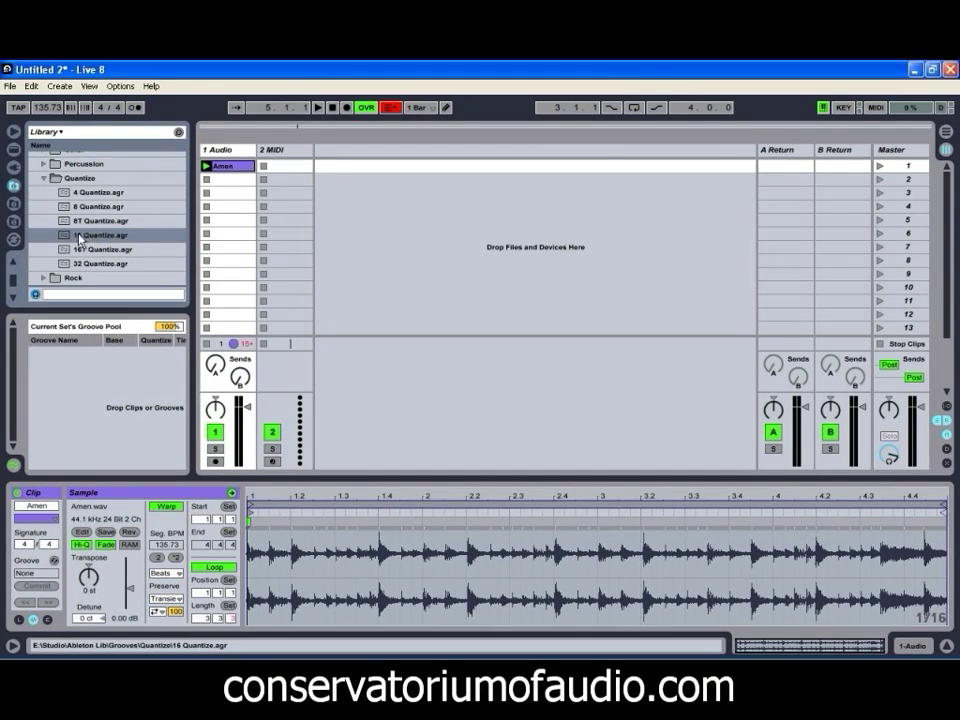
left_click_drag(97, 241, 84, 389)
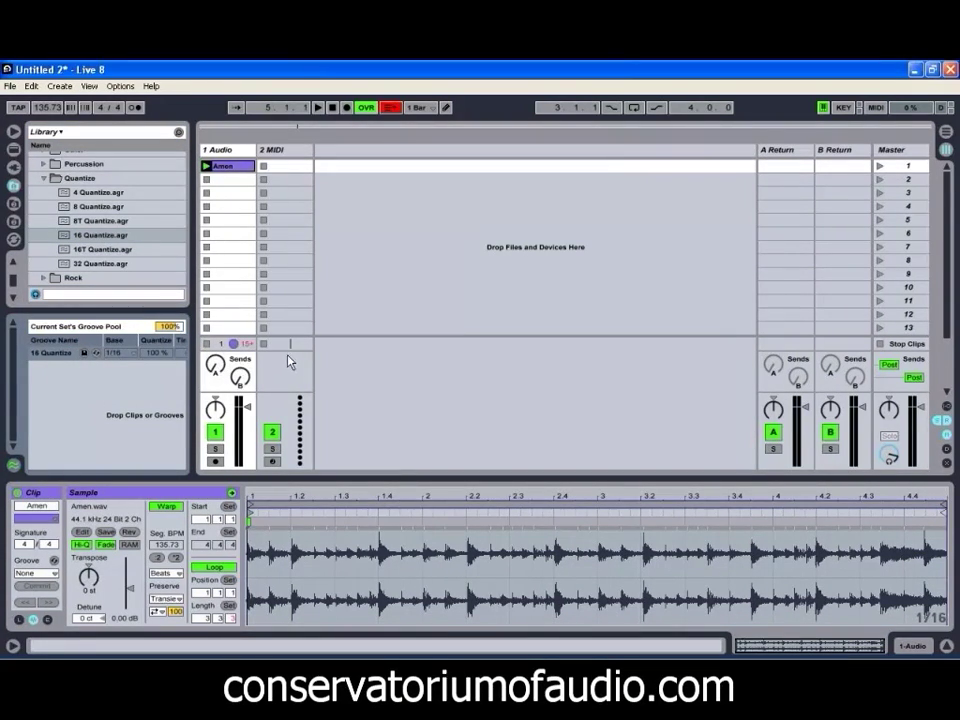
left_click_drag(195, 387, 298, 380)
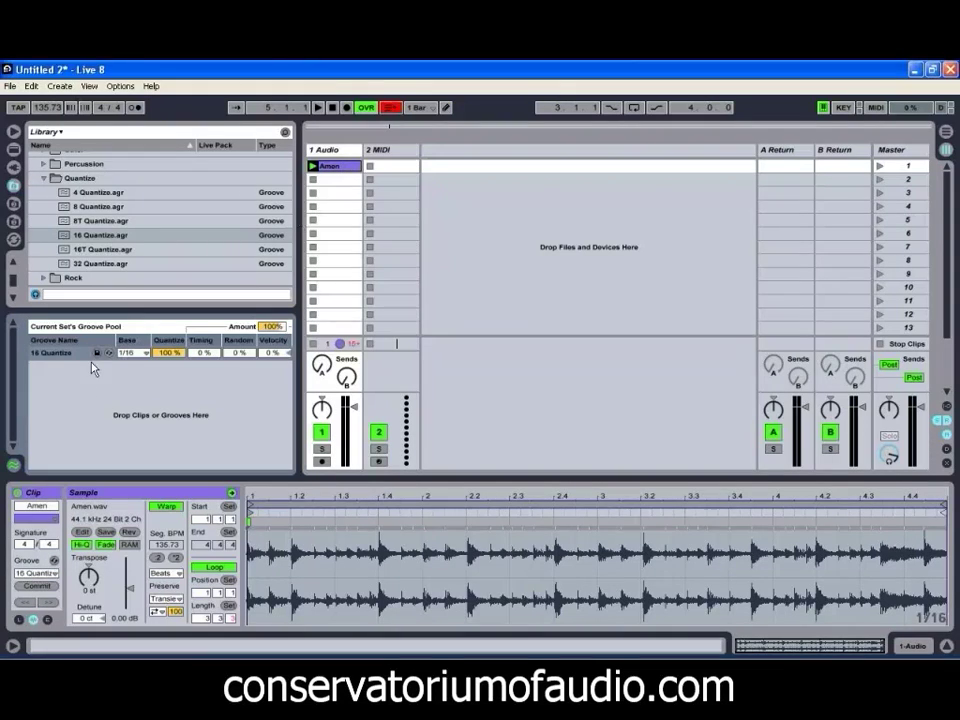
left_click_drag(92, 353, 527, 571)
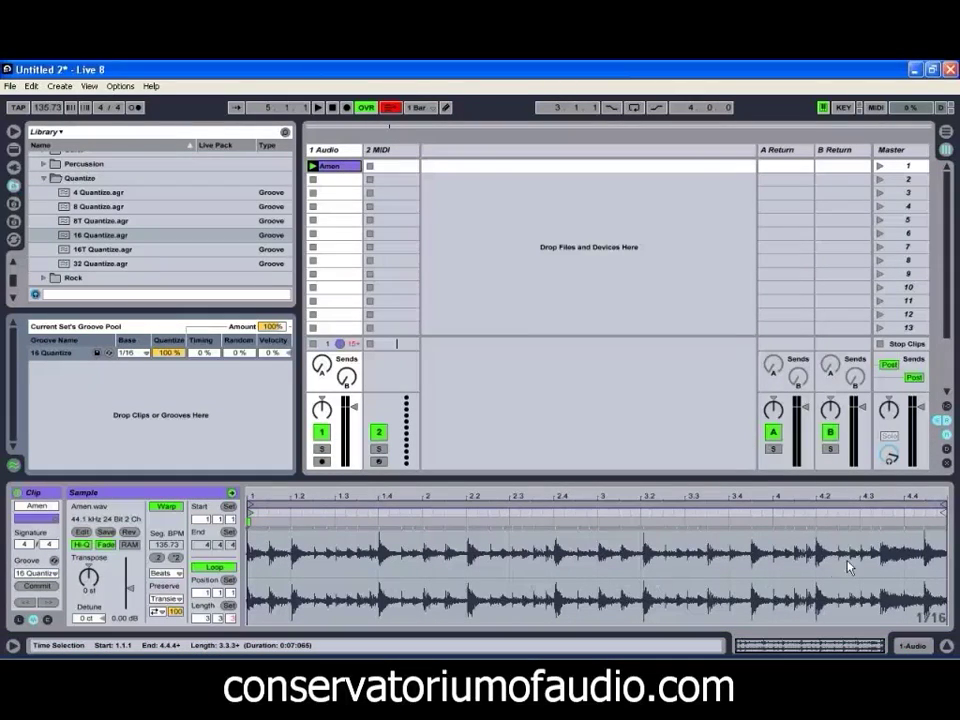
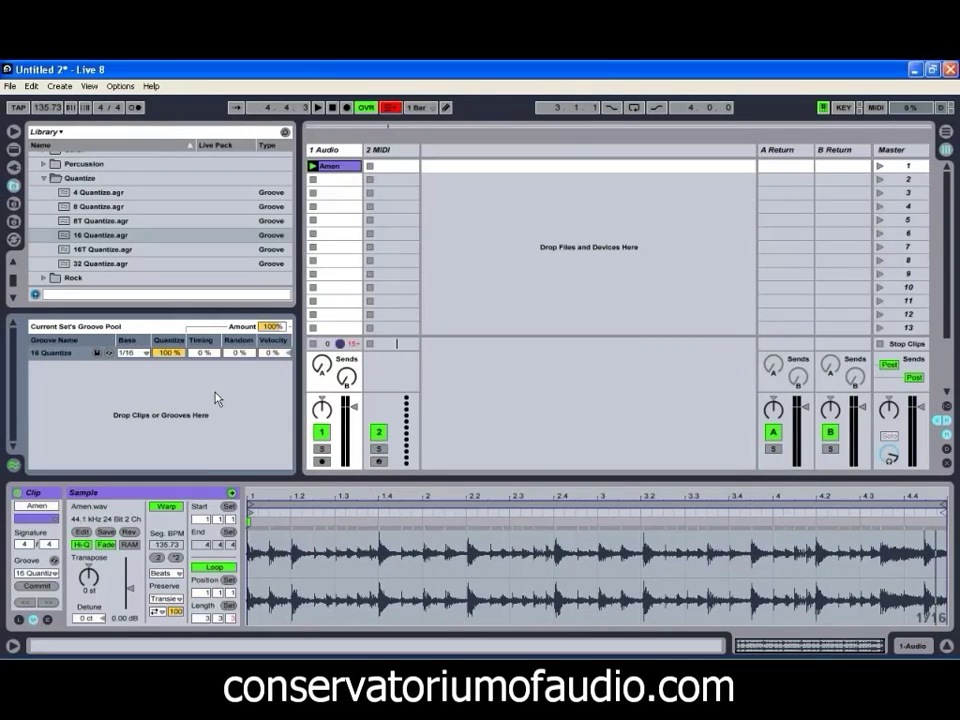
left_click_drag(174, 361, 174, 360)
left_click(465, 555)
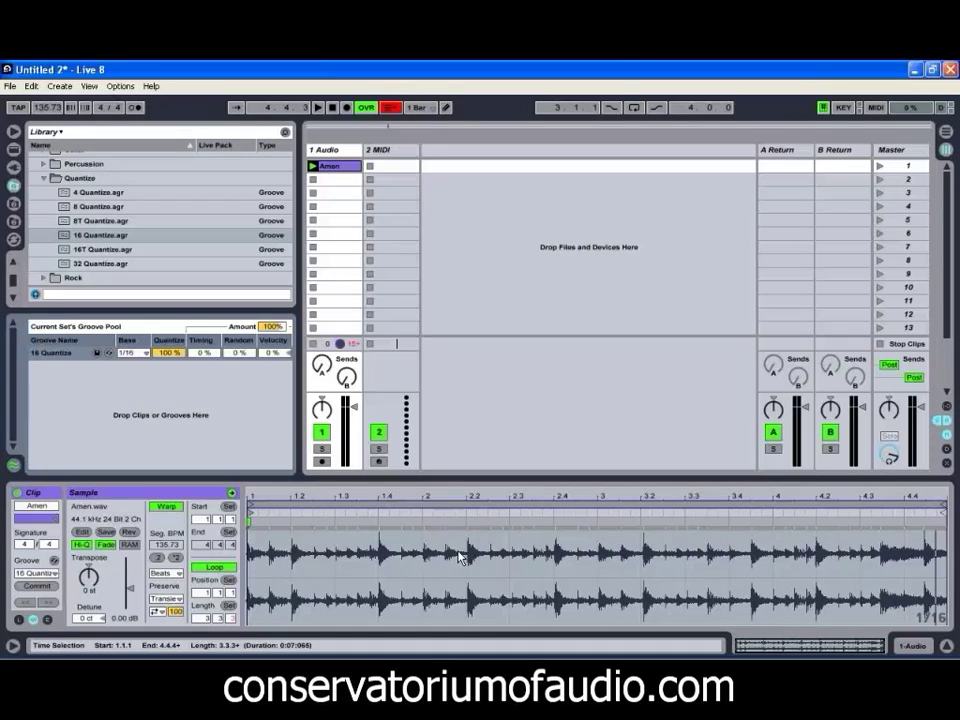
right_click(501, 590)
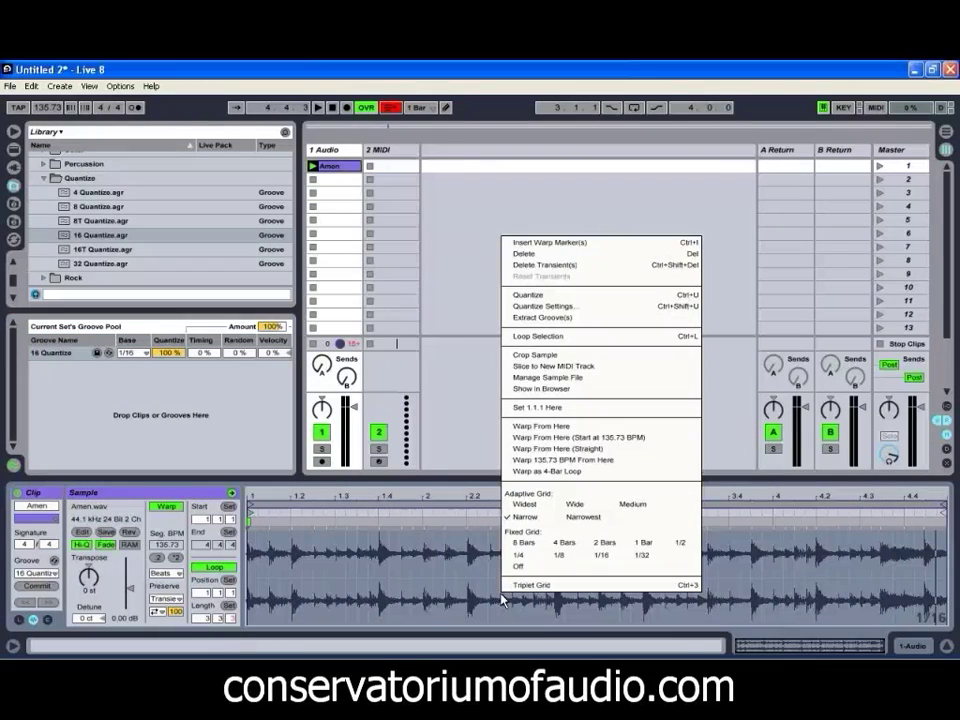
left_click(624, 296)
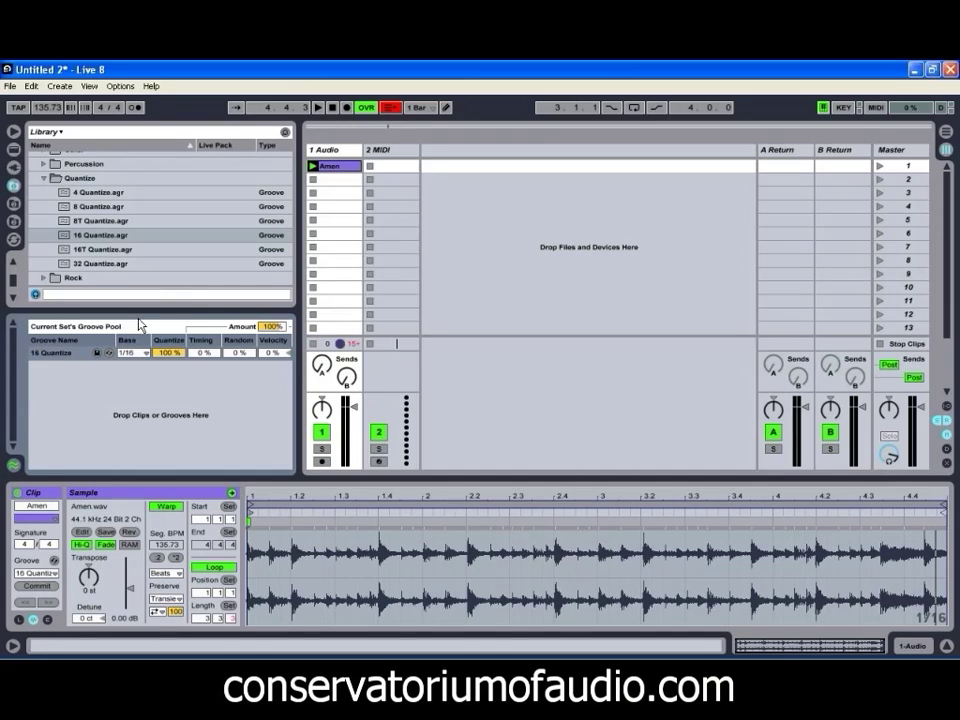
- Delete the Amen clip and replace the MIDI track with a new audio track
right_click(360, 176)
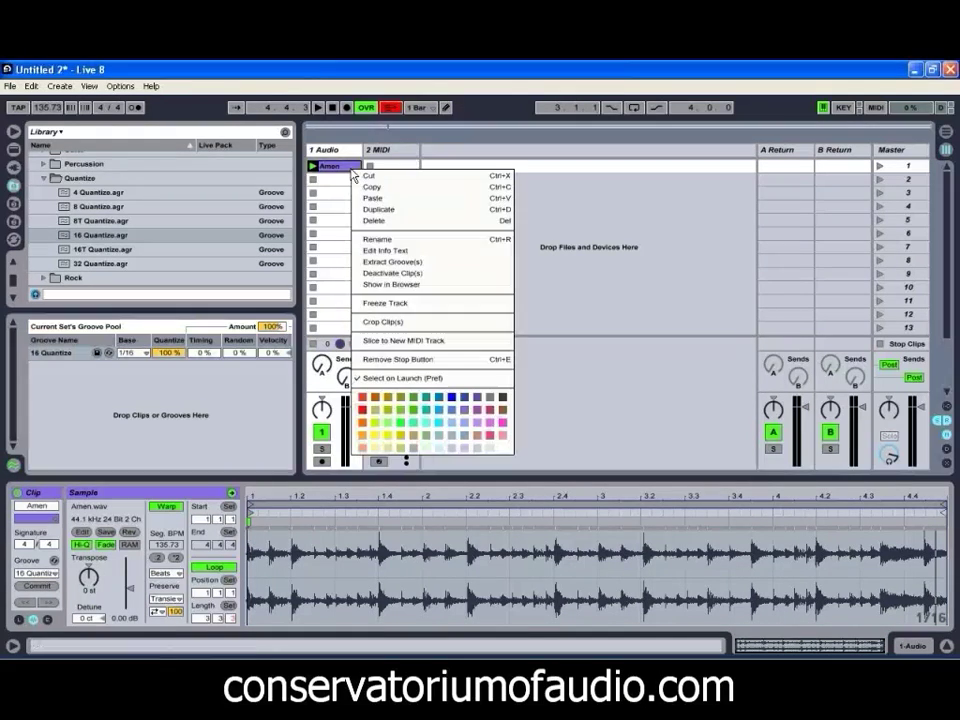
left_click(368, 220)
right_click(330, 148)
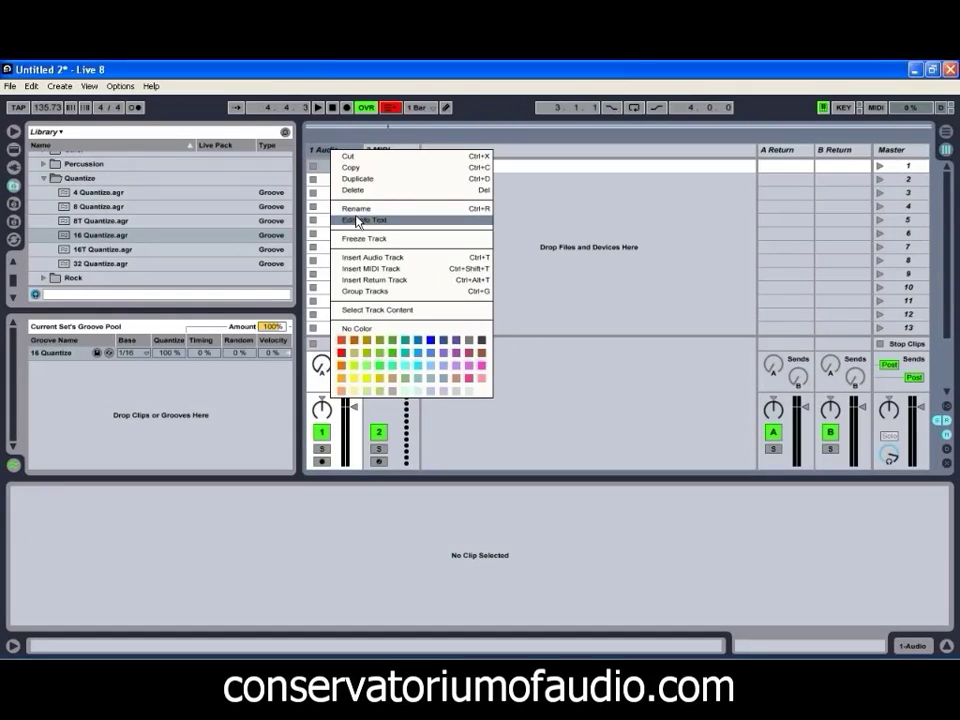
left_click(368, 258)
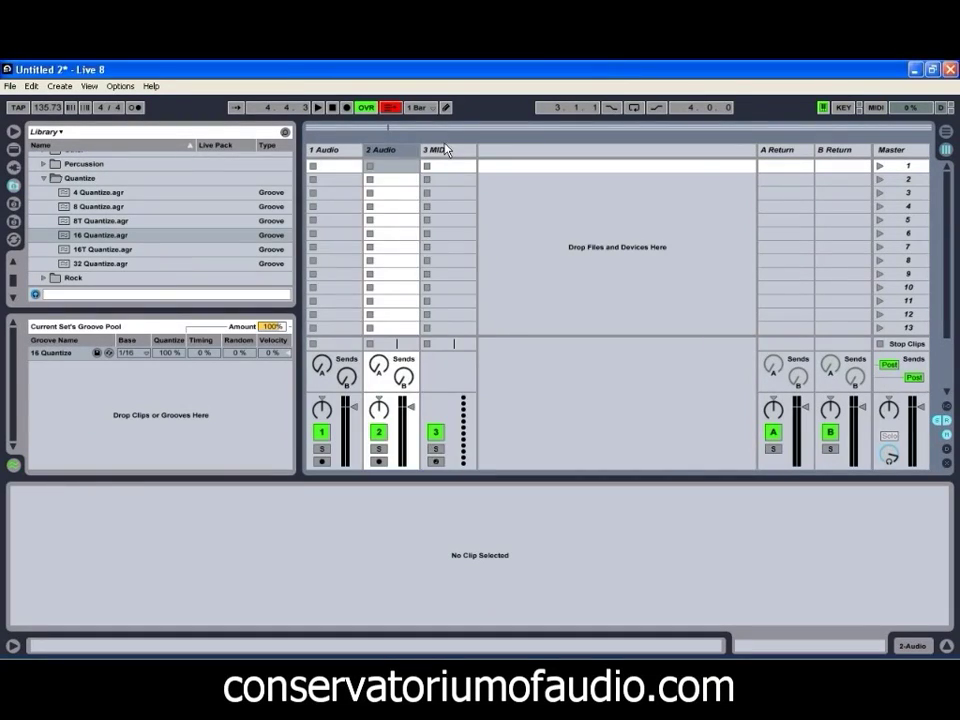
right_click(447, 150)
left_click(462, 184)
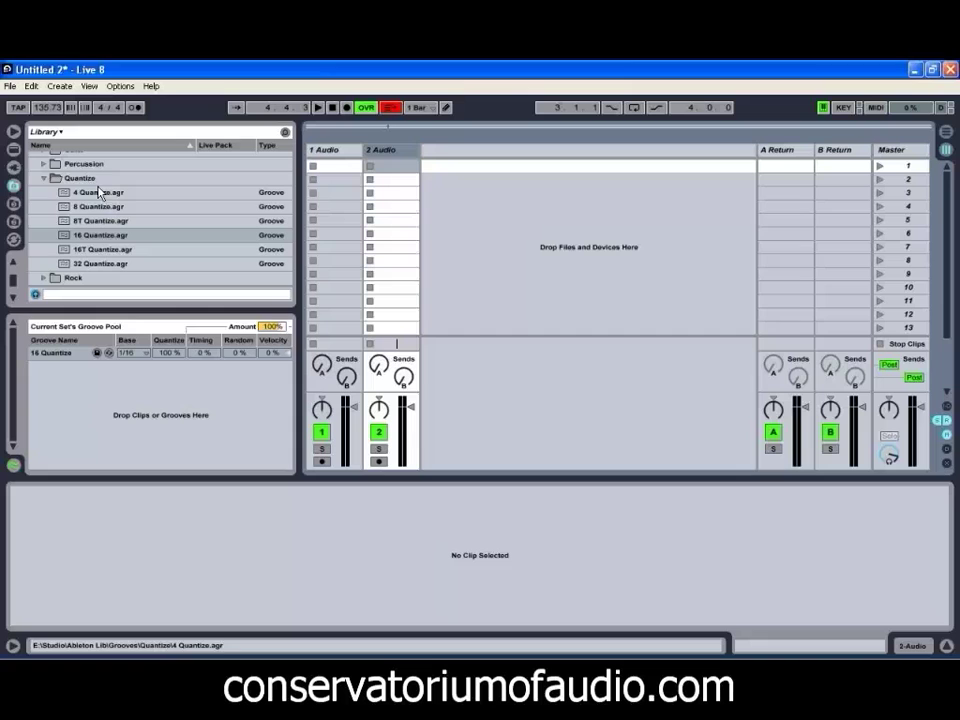
- Load EDI Drums.wav from the Temp Warp folder into track 1's first slot and EDI Bass.wav into track 2's
left_click(14, 149)
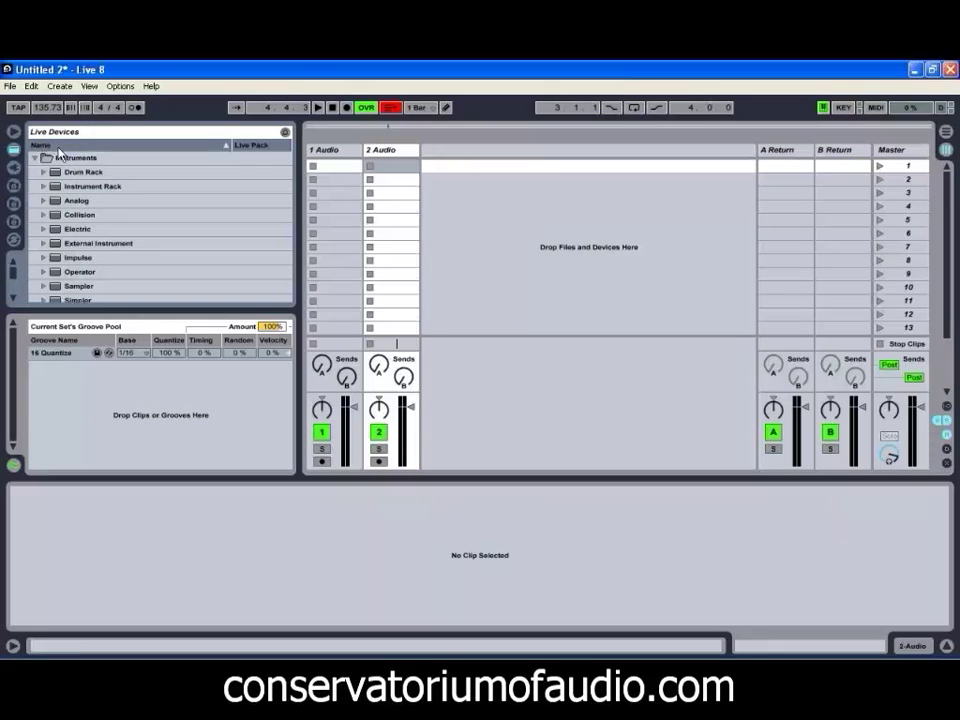
left_click(14, 185)
left_click(14, 203)
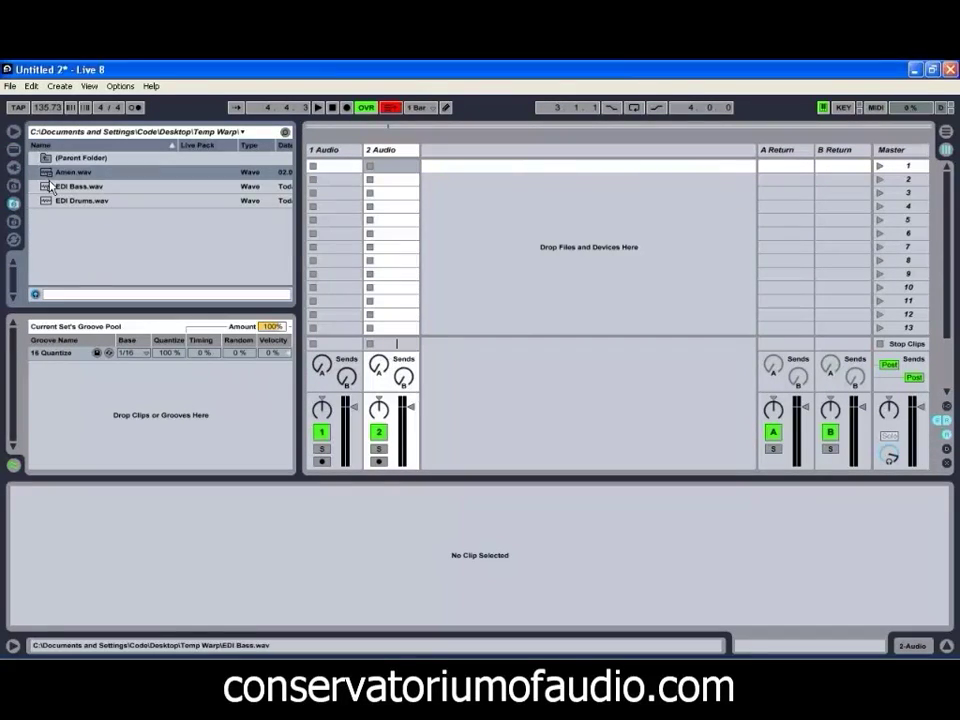
left_click_drag(60, 201, 330, 166)
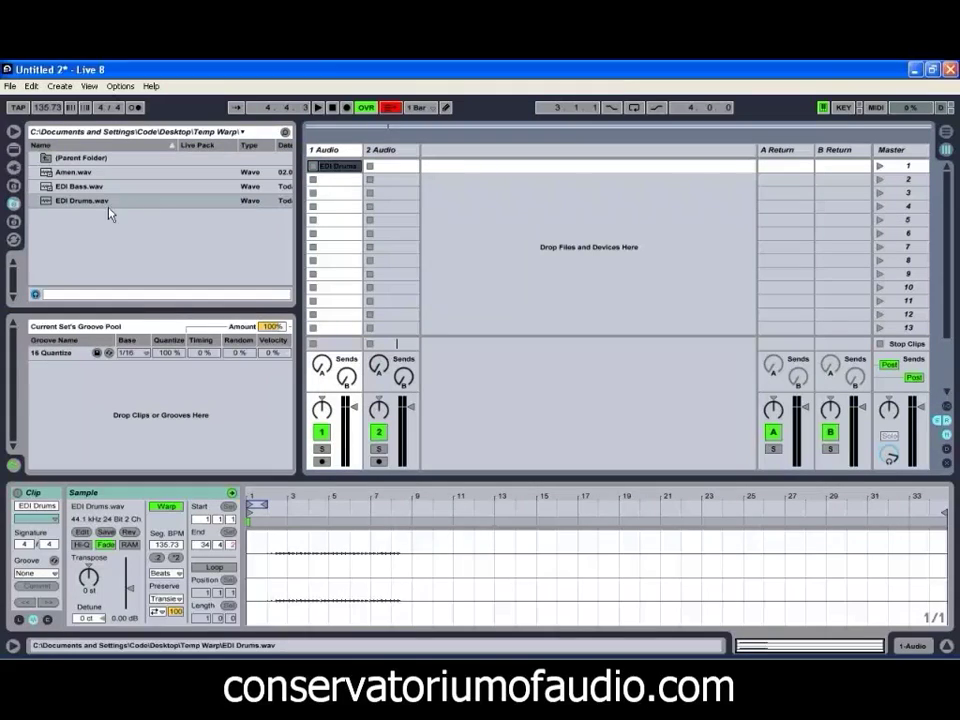
left_click_drag(80, 186, 385, 167)
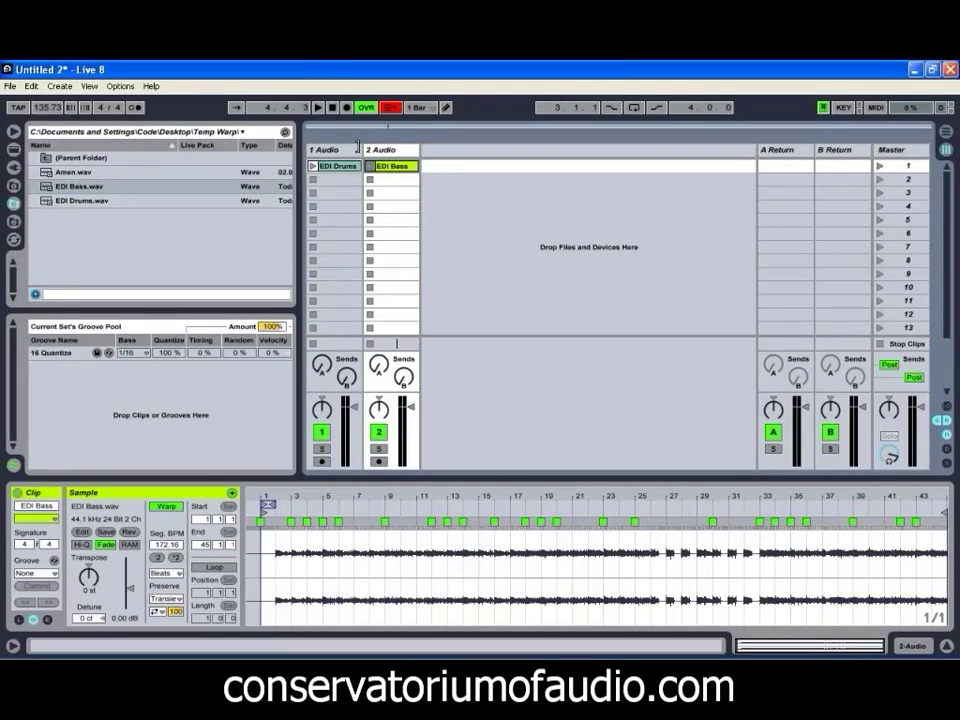
- Place the EDI Drums and EDI Bass clips together at the start of the Arrangement on tracks 1 and 2
left_click(407, 172, "shift")
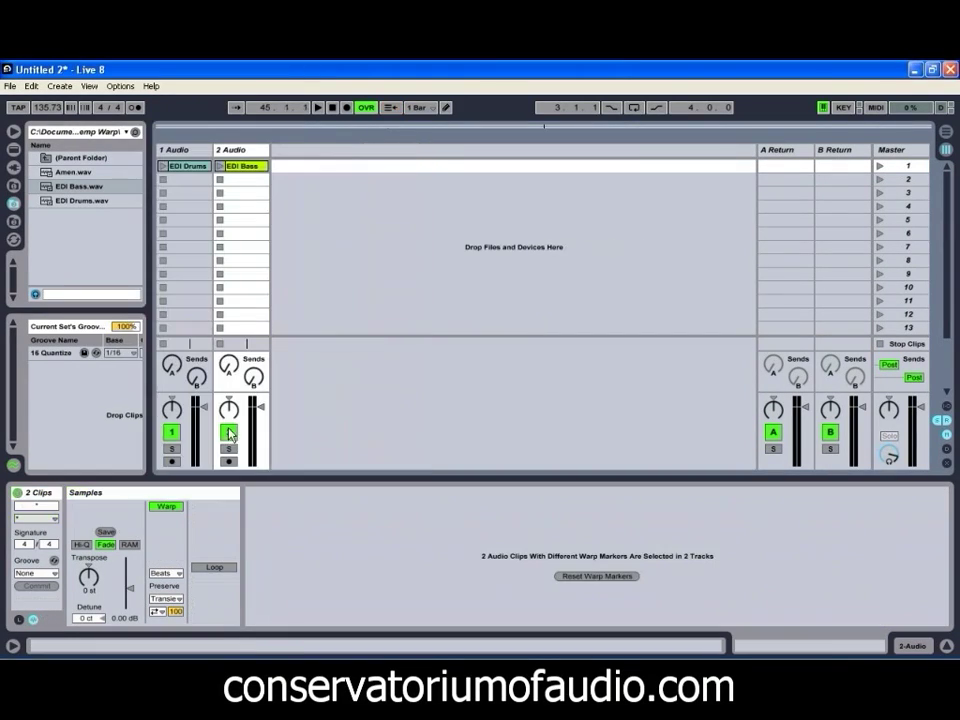
left_click(250, 173)
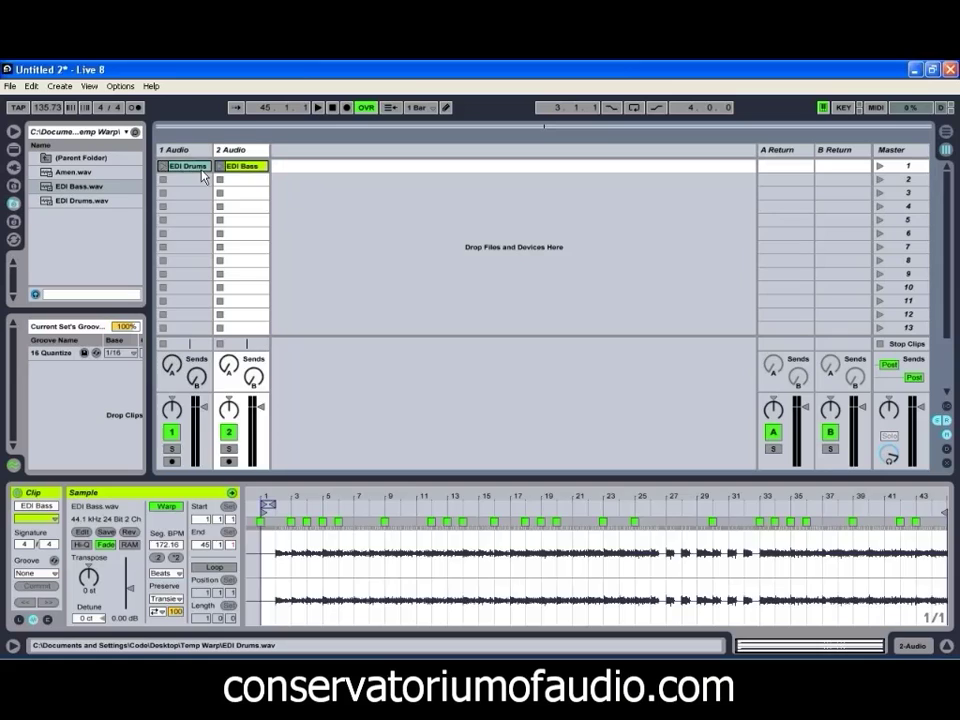
left_click(199, 172, "shift")
key("Tab")
key("ctrl+a")
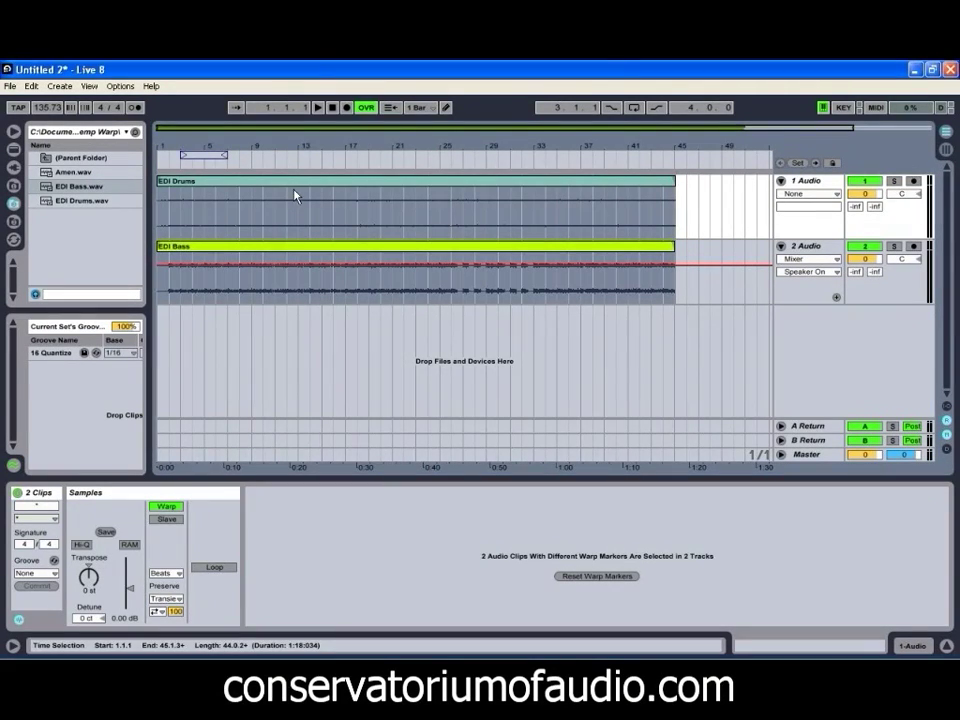
- Raise the EDI Drums clip gain to 16.6 dB during playback and mute the 2 Audio track
left_click(317, 108)
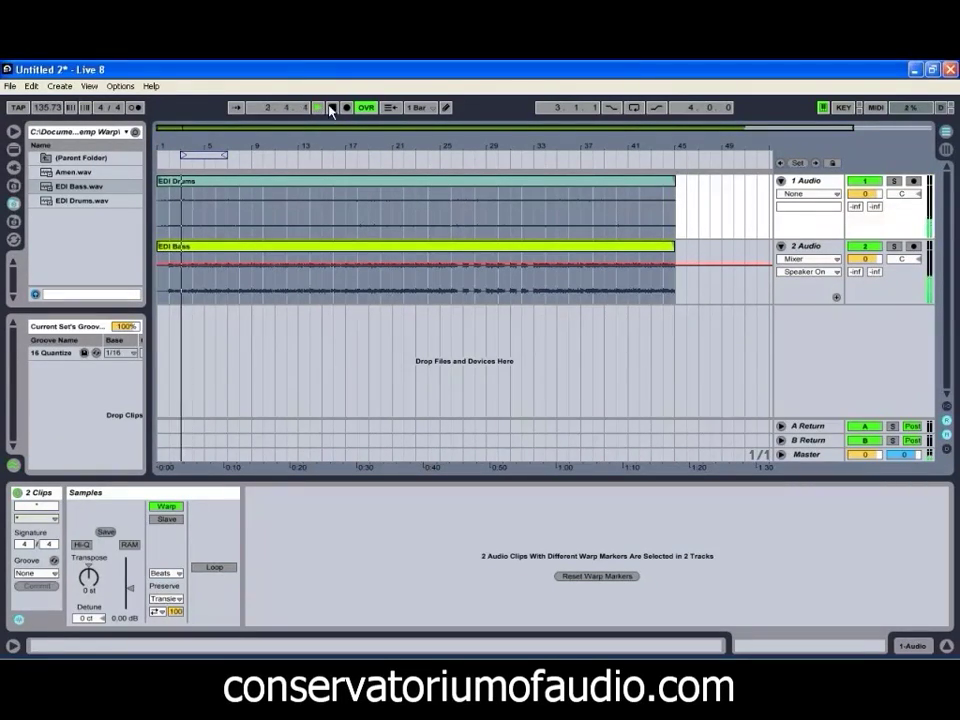
left_click(369, 184)
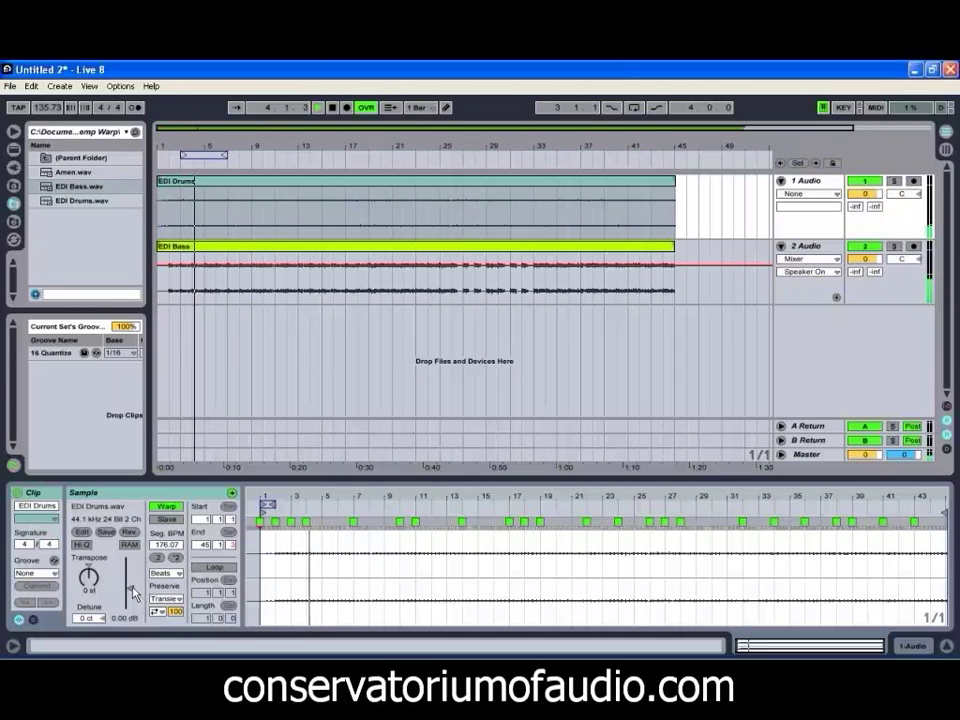
left_click_drag(133, 592, 133, 572)
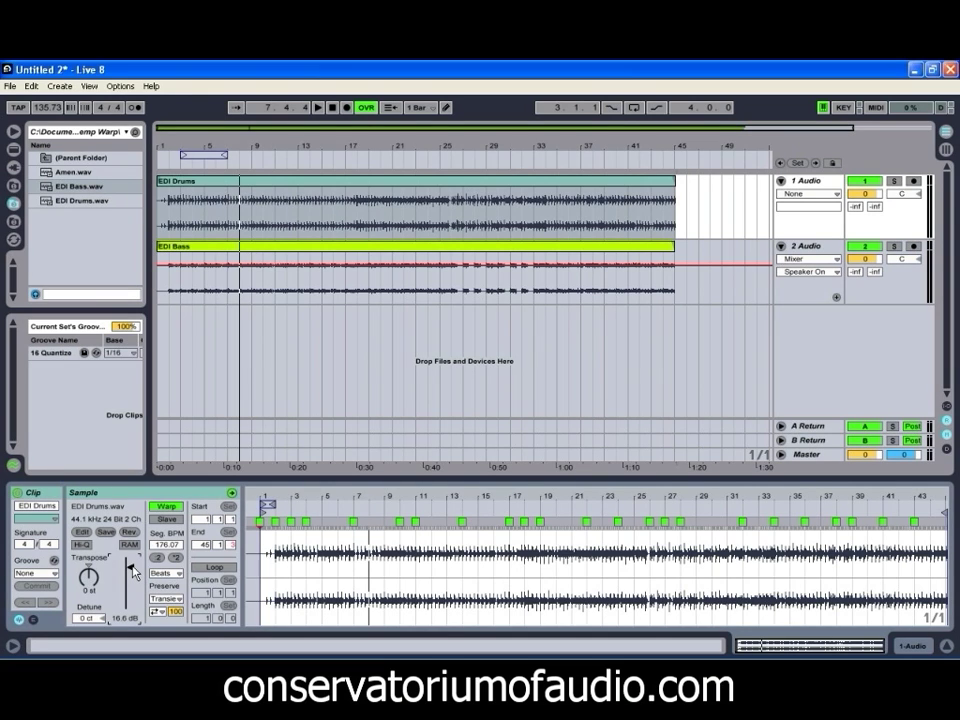
left_click(529, 249)
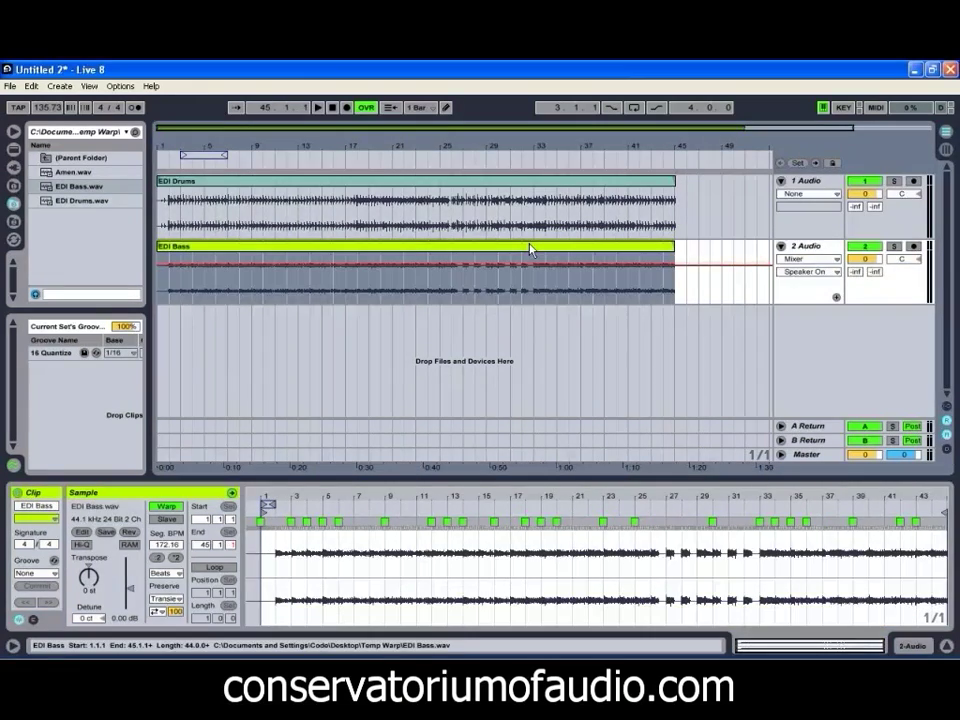
left_click(863, 249)
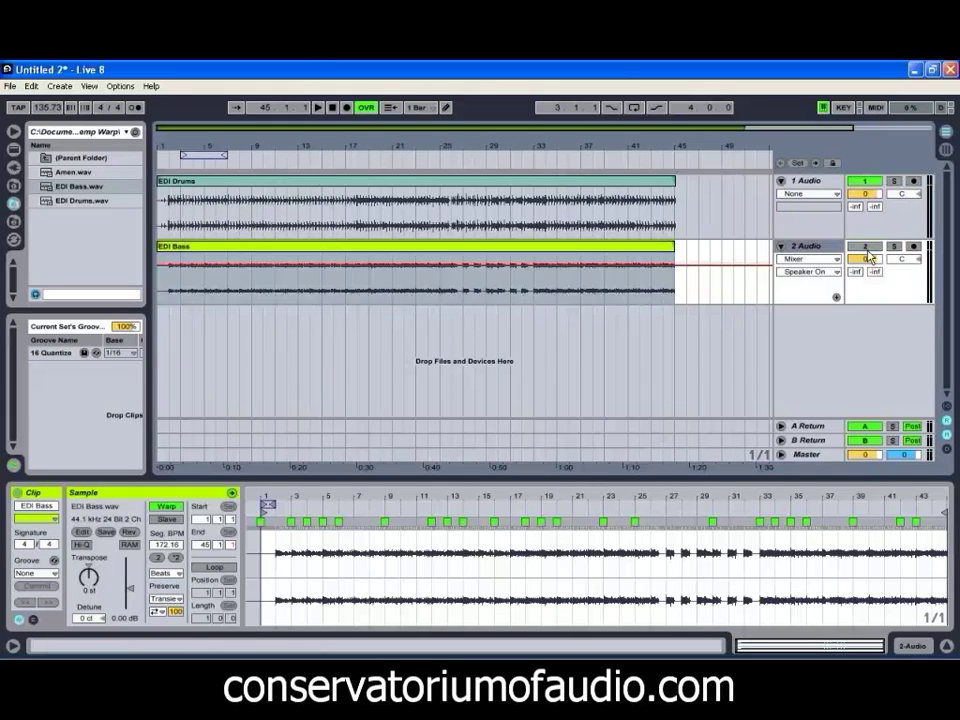
- Set 1.1.1 of the EDI Drums clip at its bar 2 warp marker and shift the one-bar loop to start there
left_click(357, 193)
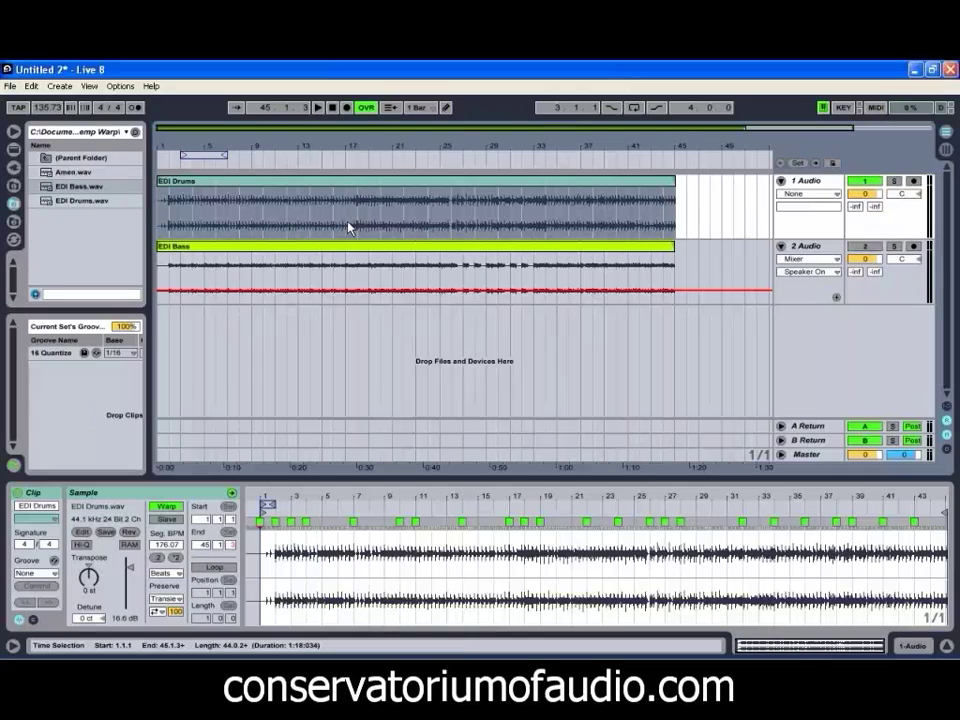
left_click_drag(262, 495, 280, 497)
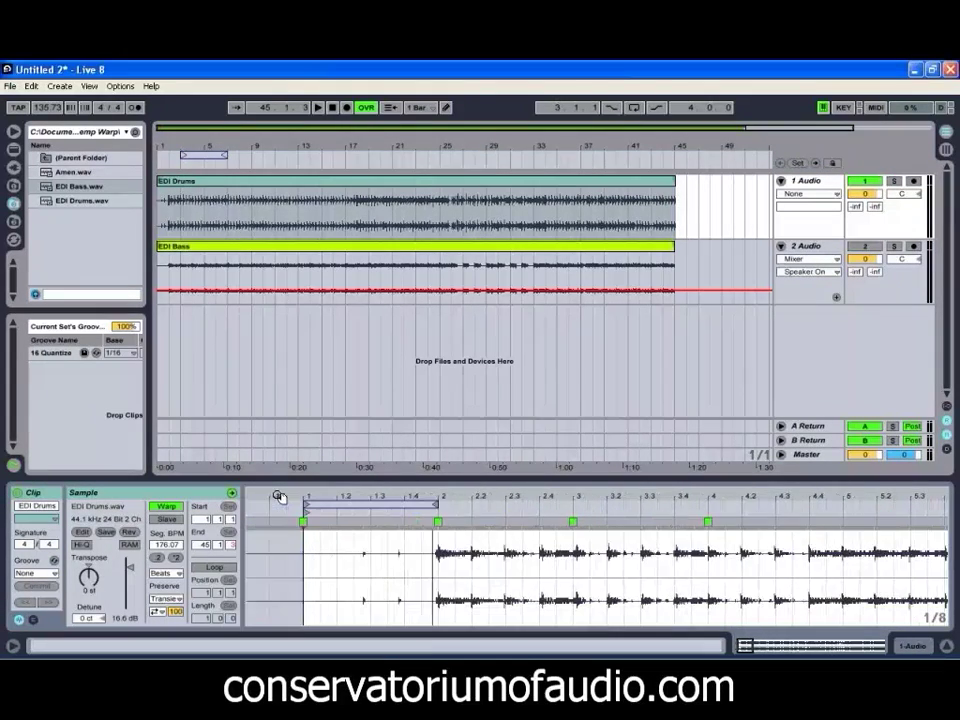
right_click(439, 523)
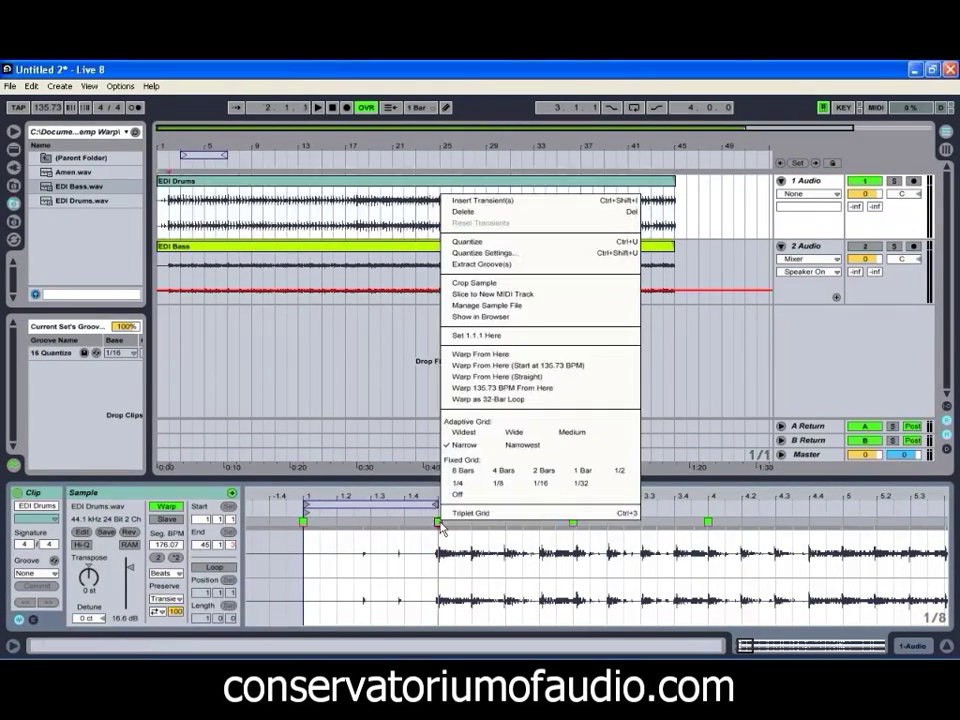
left_click(476, 336)
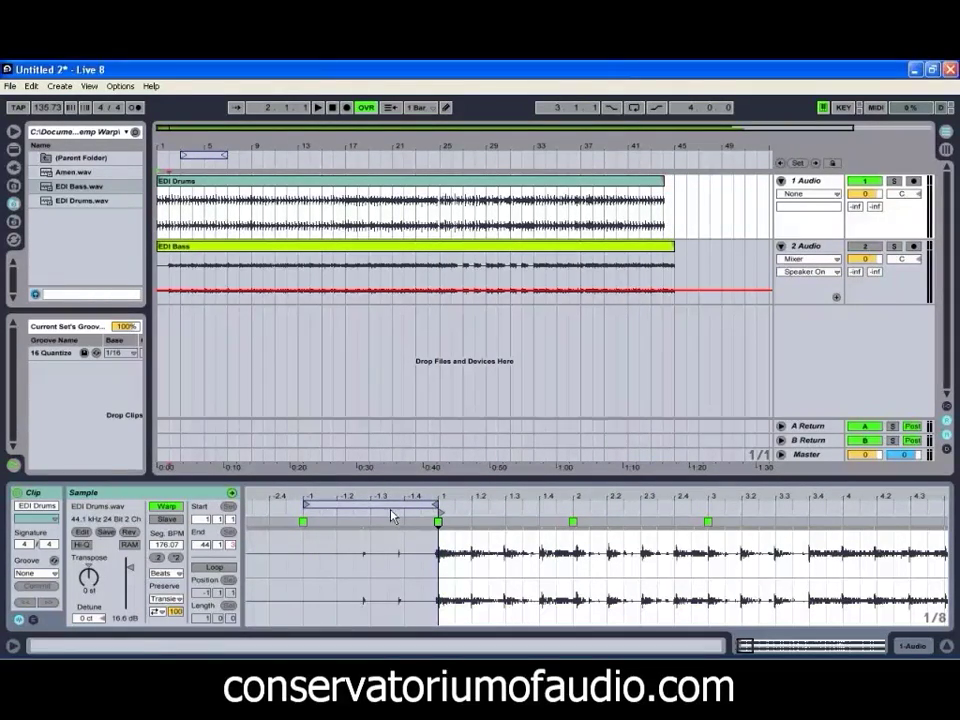
left_click_drag(393, 505, 528, 505)
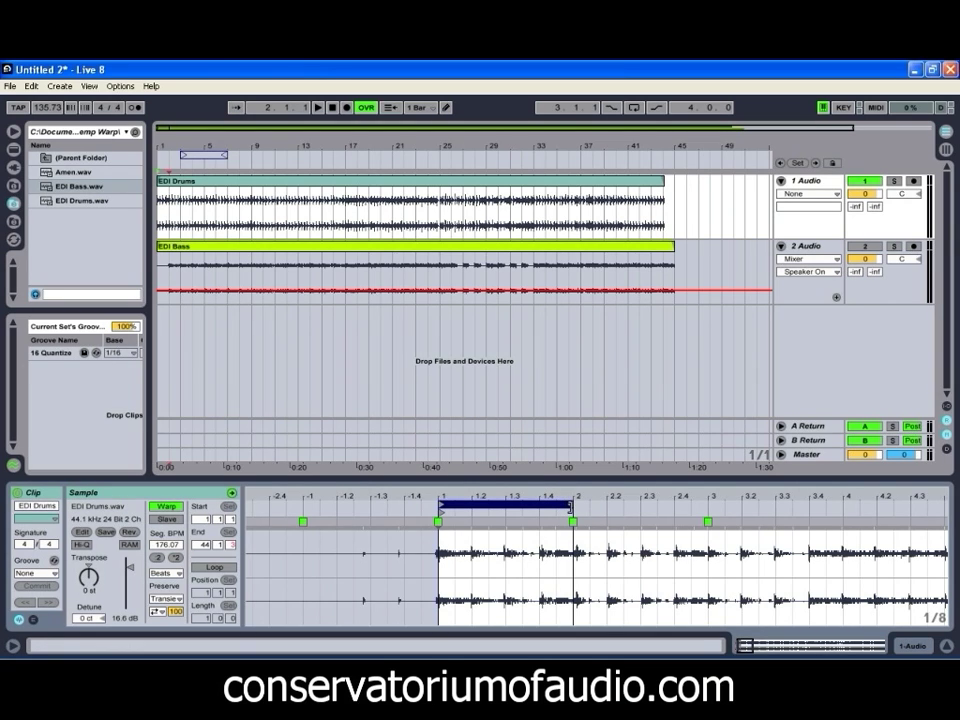
- Halve the EDI Drums clip's segment tempo, and play the arrangement with the song tempo set to 88.03 BPM
left_click(158, 558)
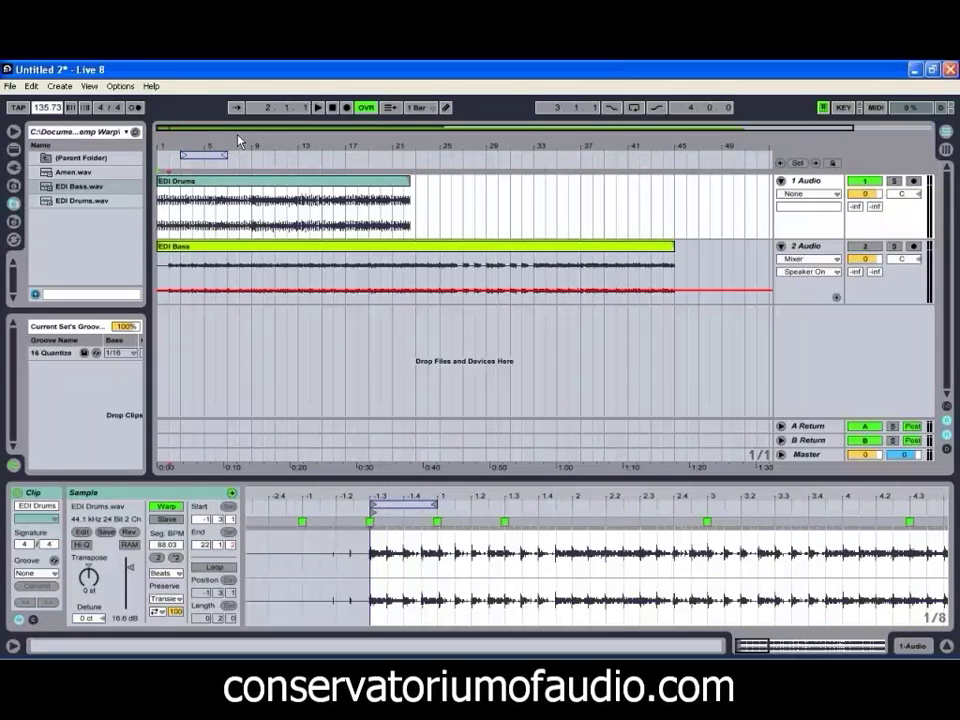
type("88.03")
key("Return")
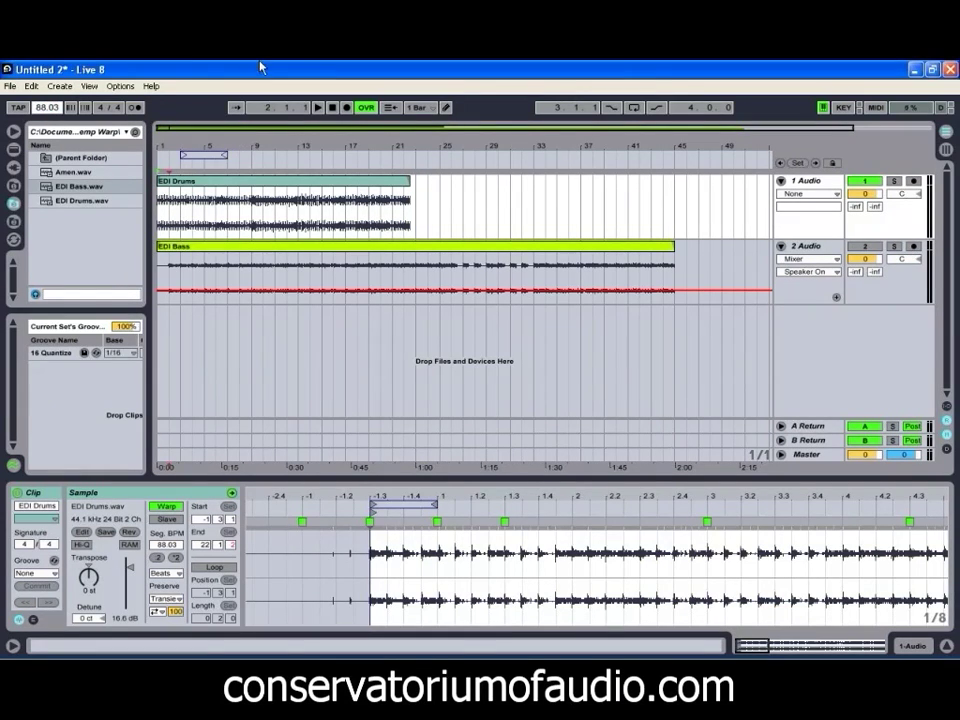
left_click(318, 108)
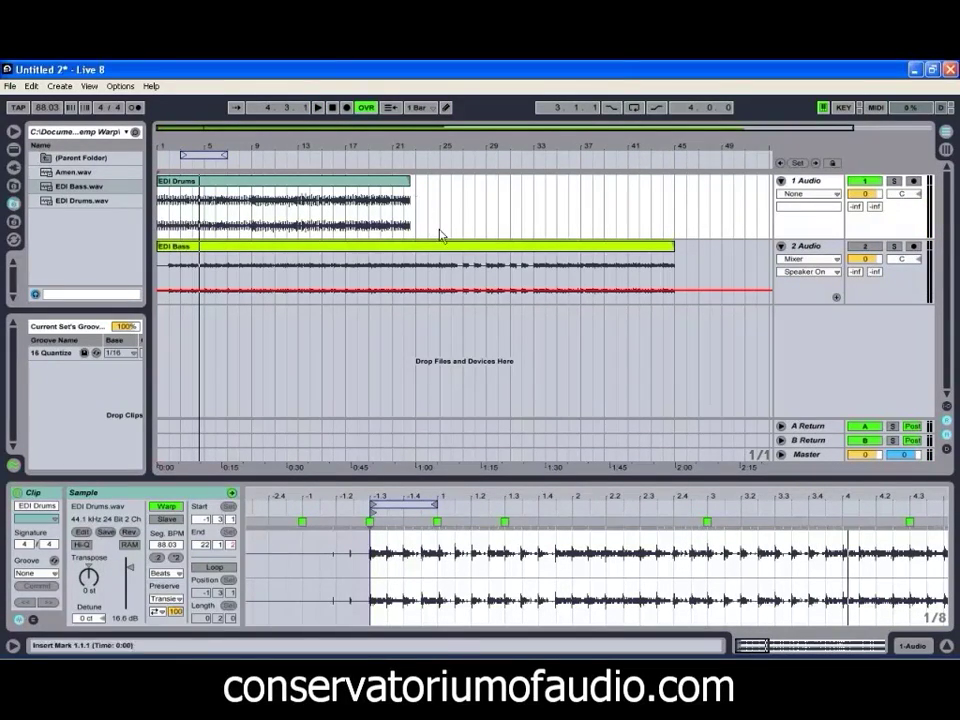
- Turn on Hi-Q for the EDI Drums clip
left_click_drag(610, 500, 606, 497)
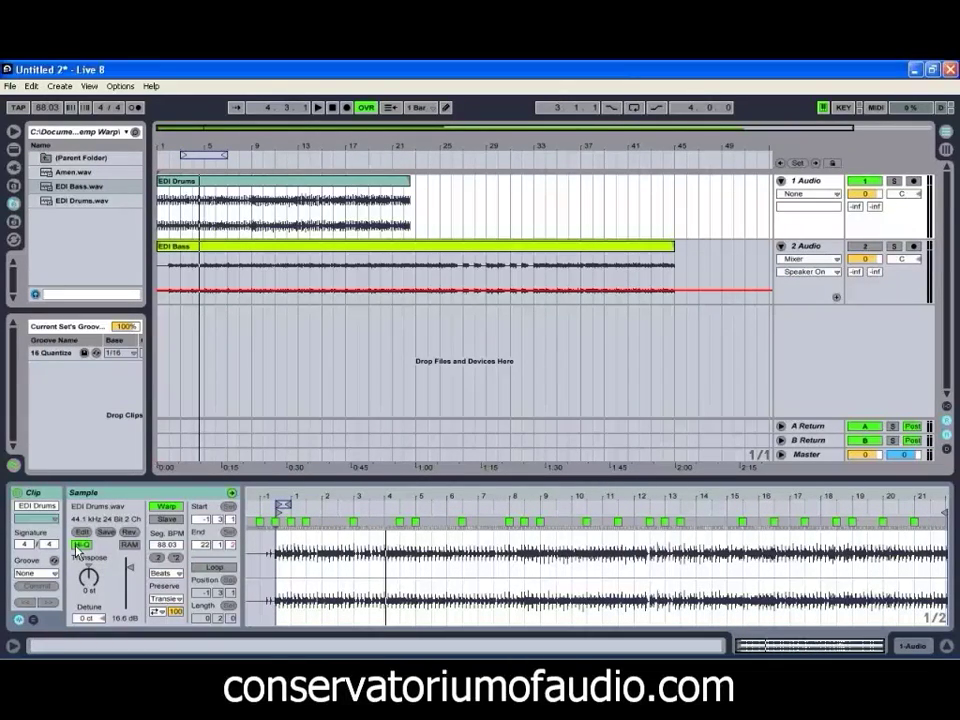
right_click(494, 580)
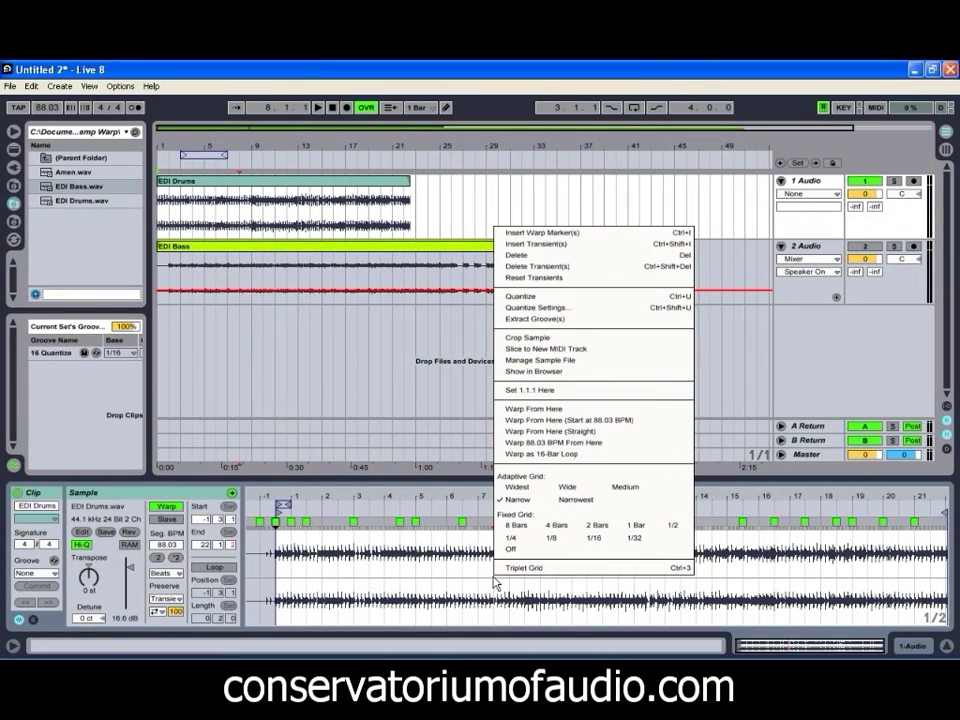
left_click(560, 318)
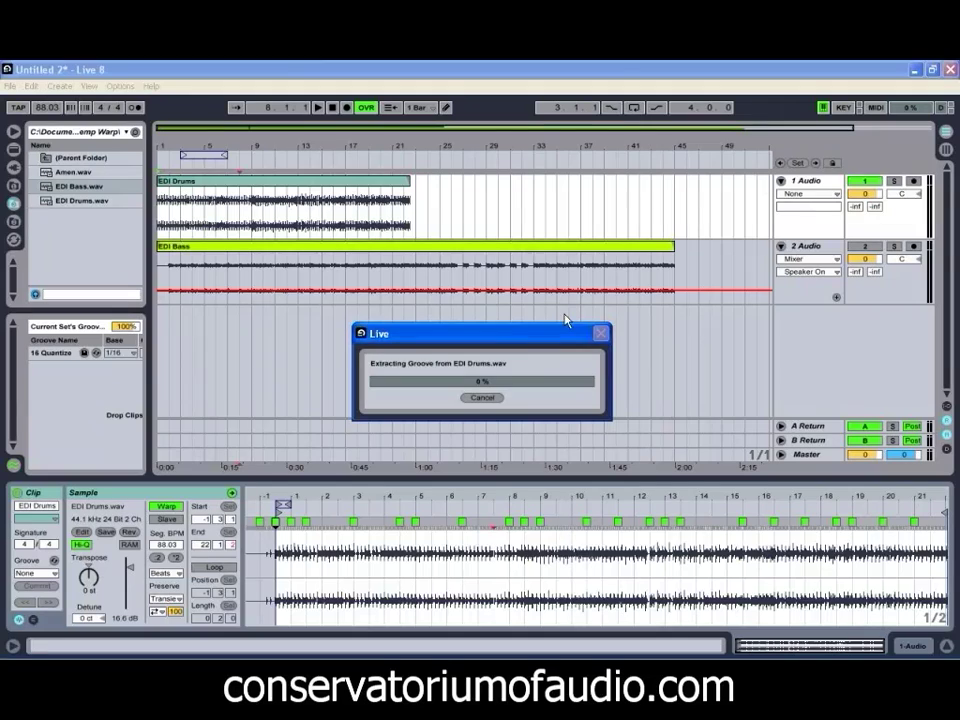
left_click(480, 398)
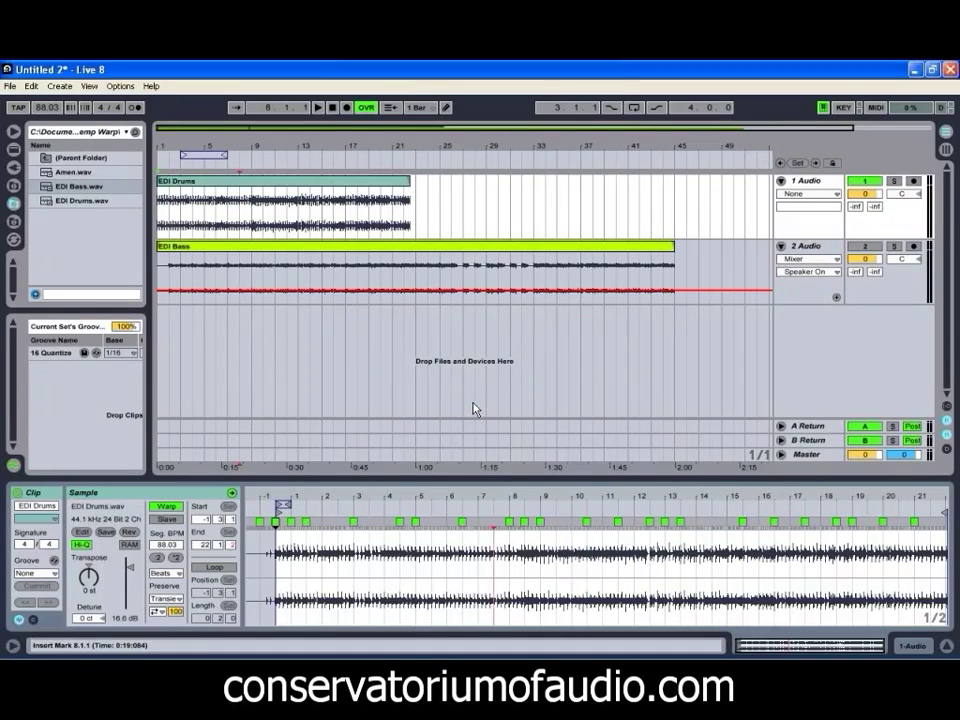
- Quantize the EDI Drums clip to 1/16 at 100% and check the new warp markers near the clip start
right_click(452, 581)
left_click(503, 311)
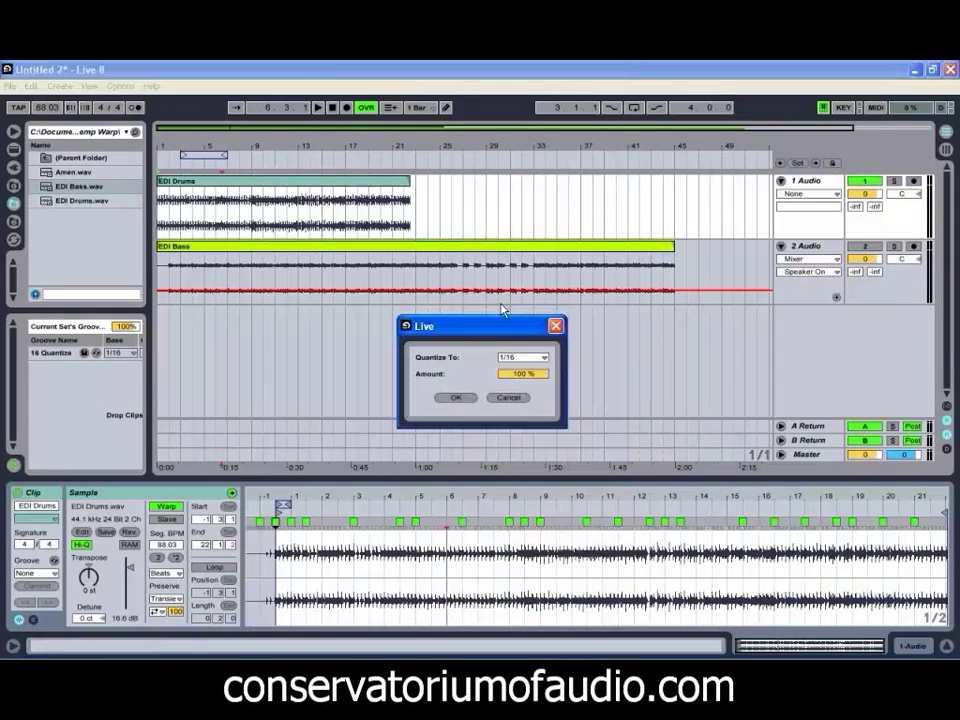
left_click(456, 398)
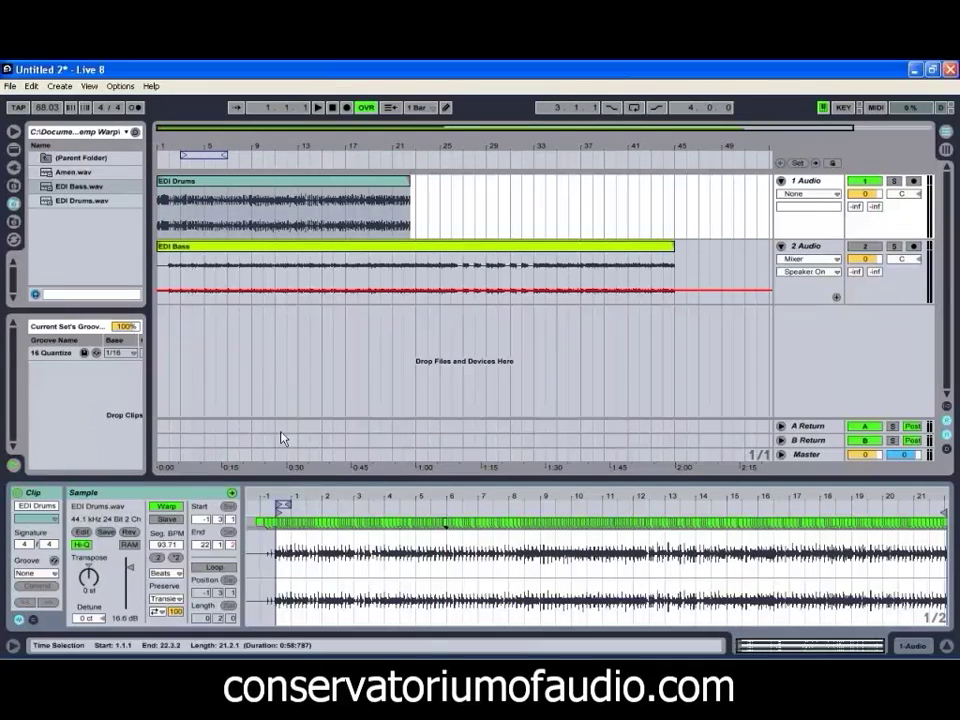
left_click_drag(327, 497, 288, 497)
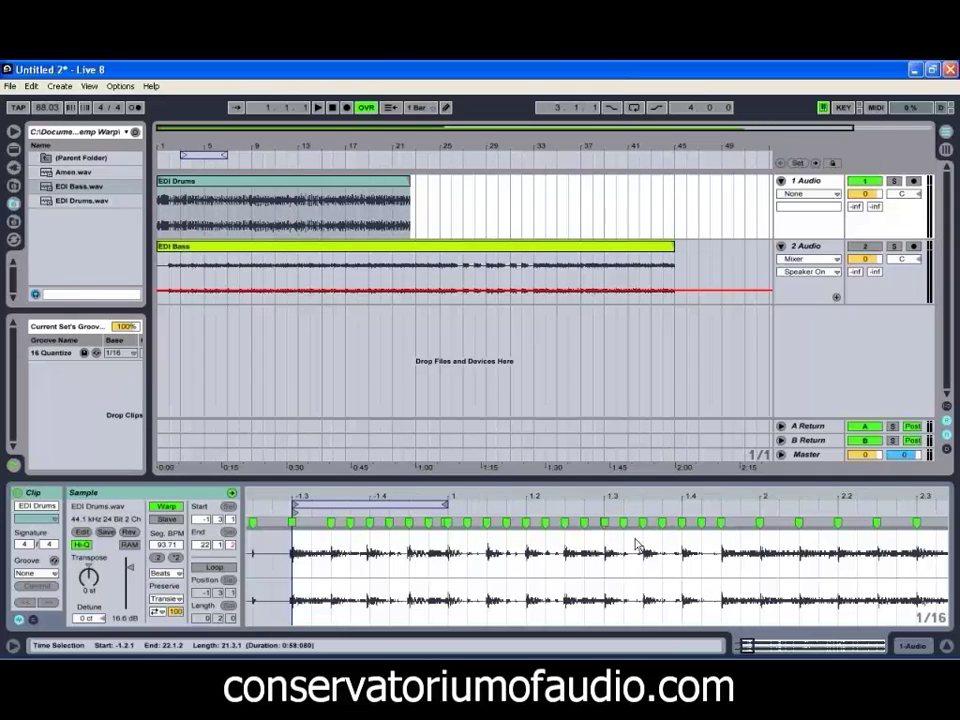
- Examine the quantized warp markers along the EDI Drums clip from its start to bar 9, checking their alignment with the drum hits at the bar lines
left_click(443, 524)
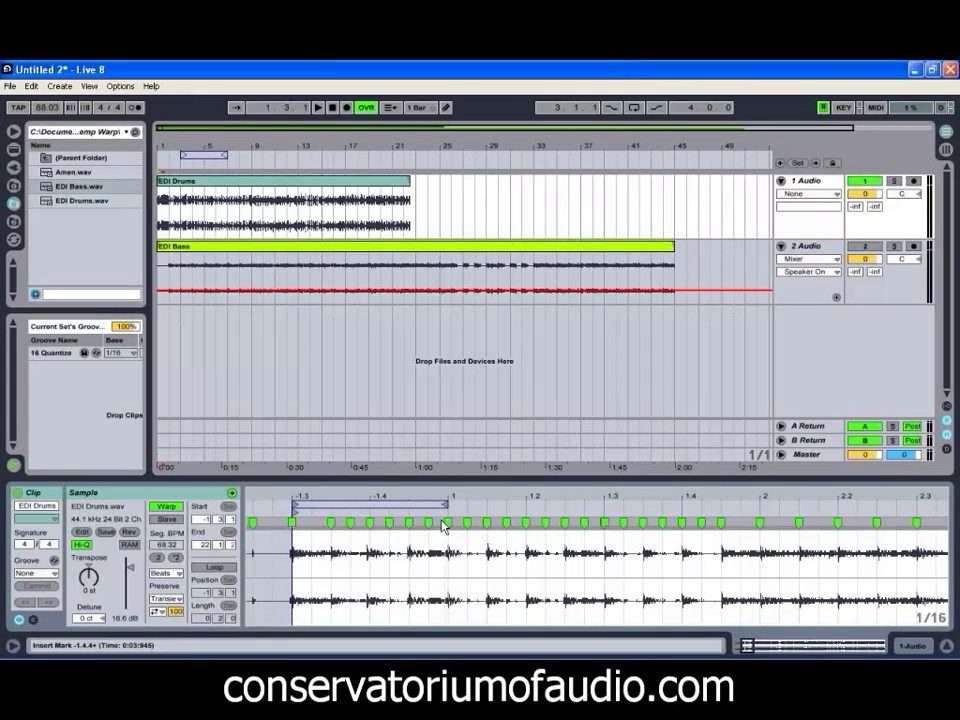
left_click(605, 521)
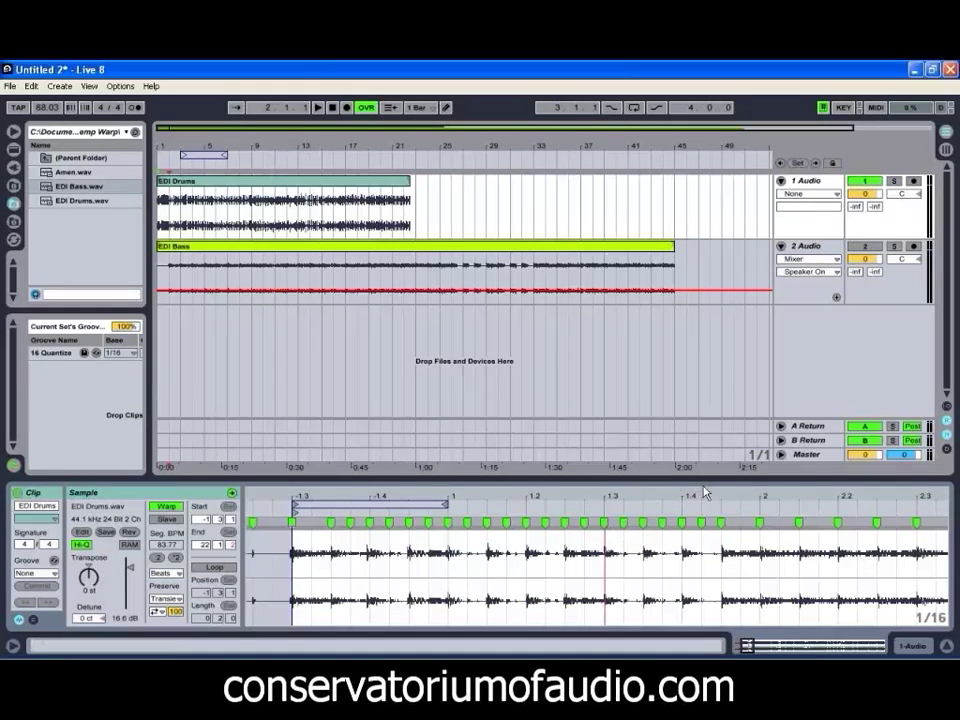
scroll(707, 493, "down", 6)
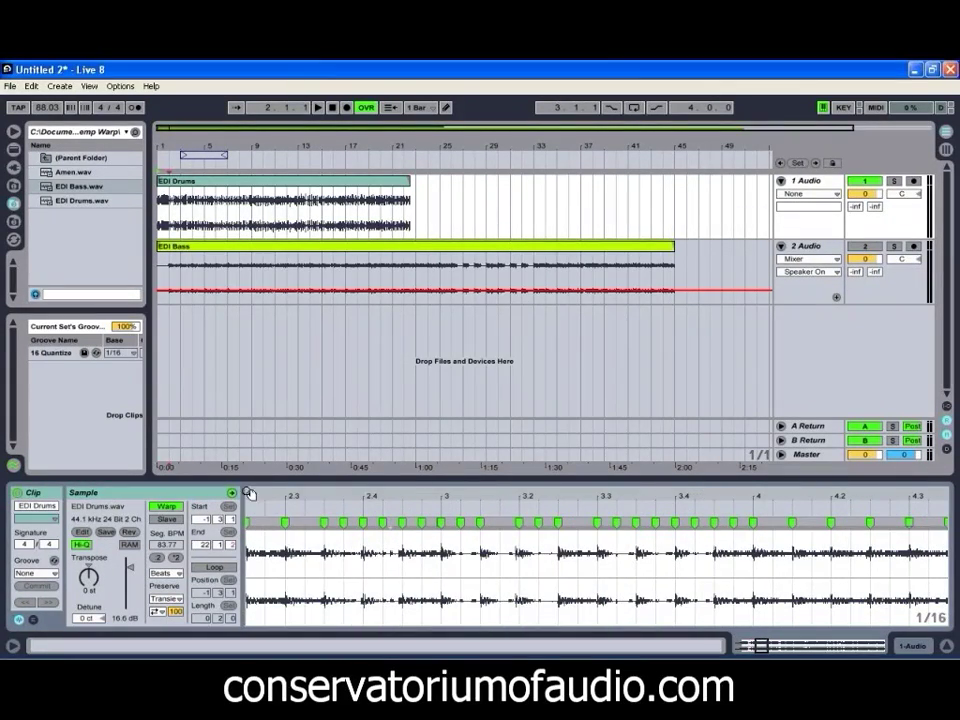
left_click_drag(754, 493, 480, 493)
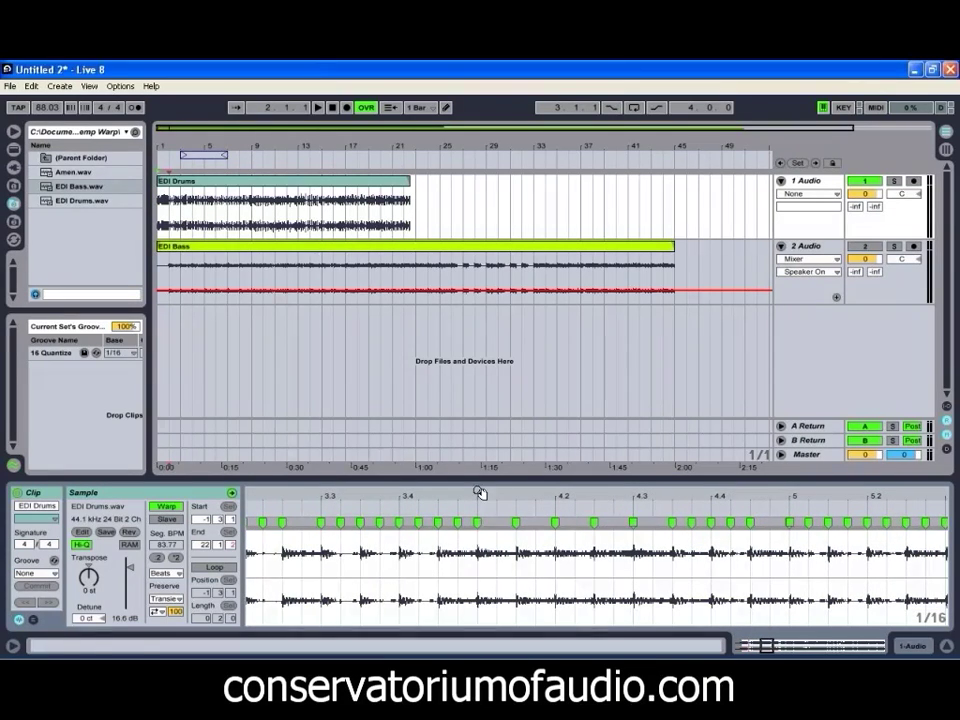
left_click(797, 525)
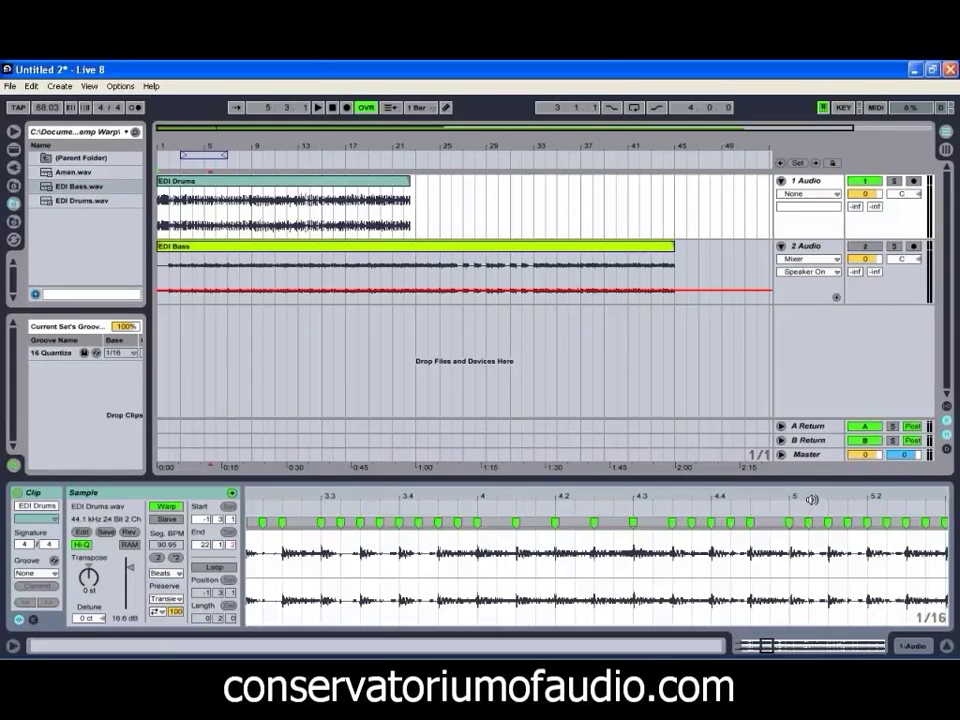
left_click(634, 522)
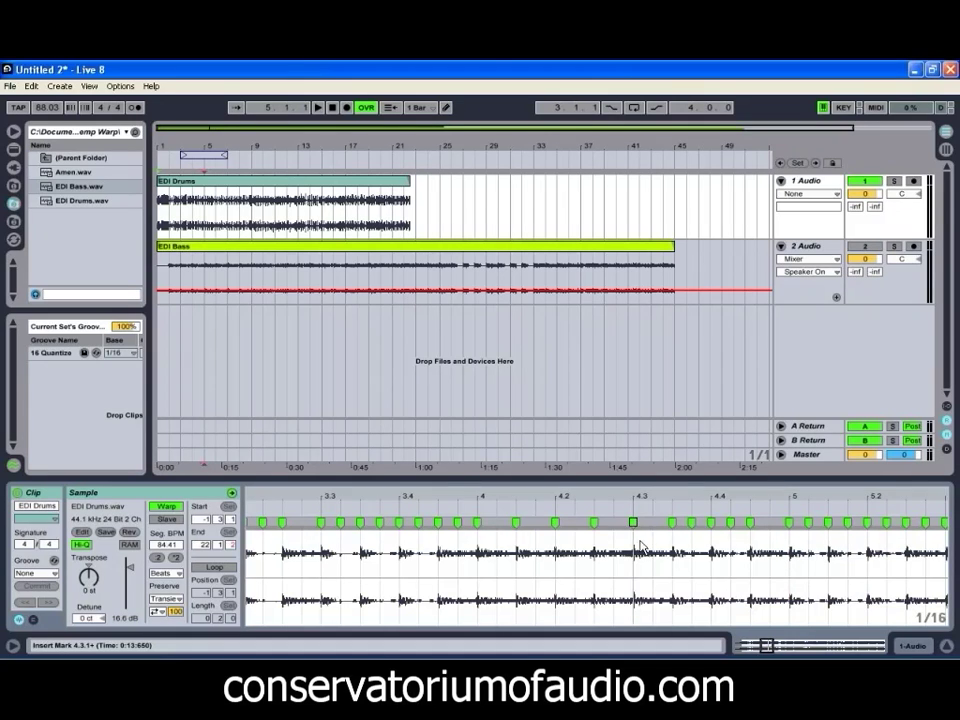
mouse_move(634, 522)
left_mouse_down()
mouse_move(658, 499)
mouse_move(325, 497)
left_mouse_up()
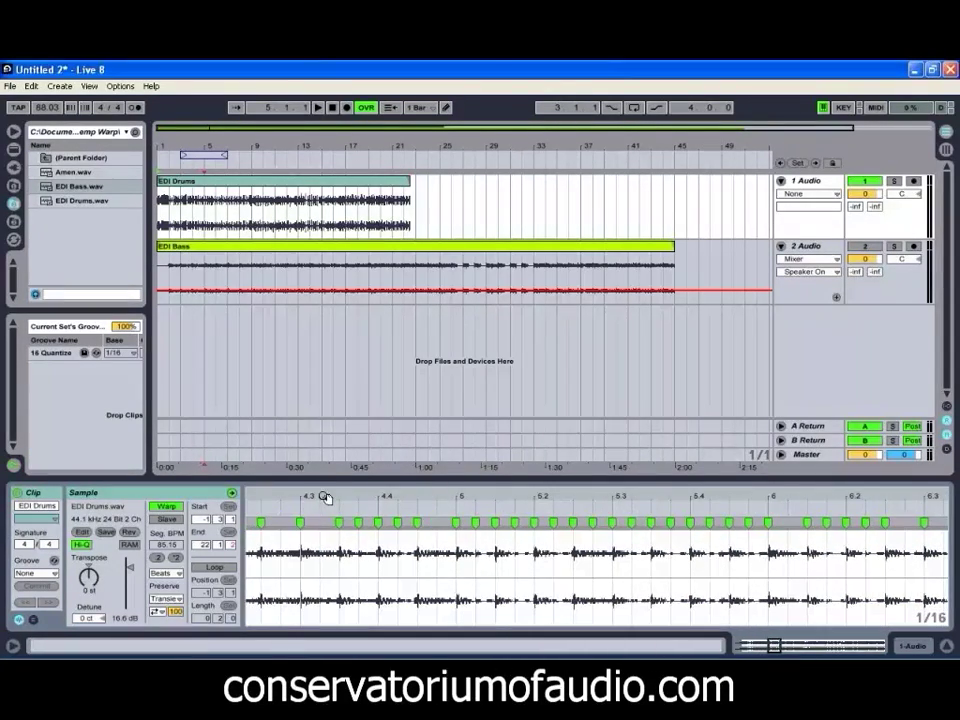
left_click_drag(697, 497, 405, 495)
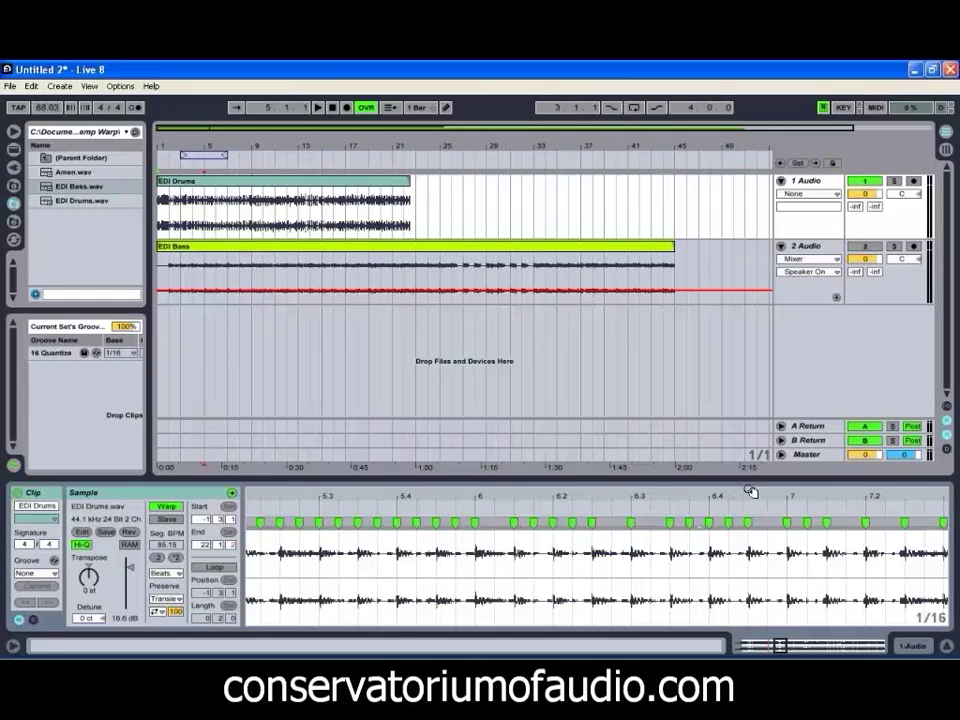
left_click_drag(750, 491, 404, 492)
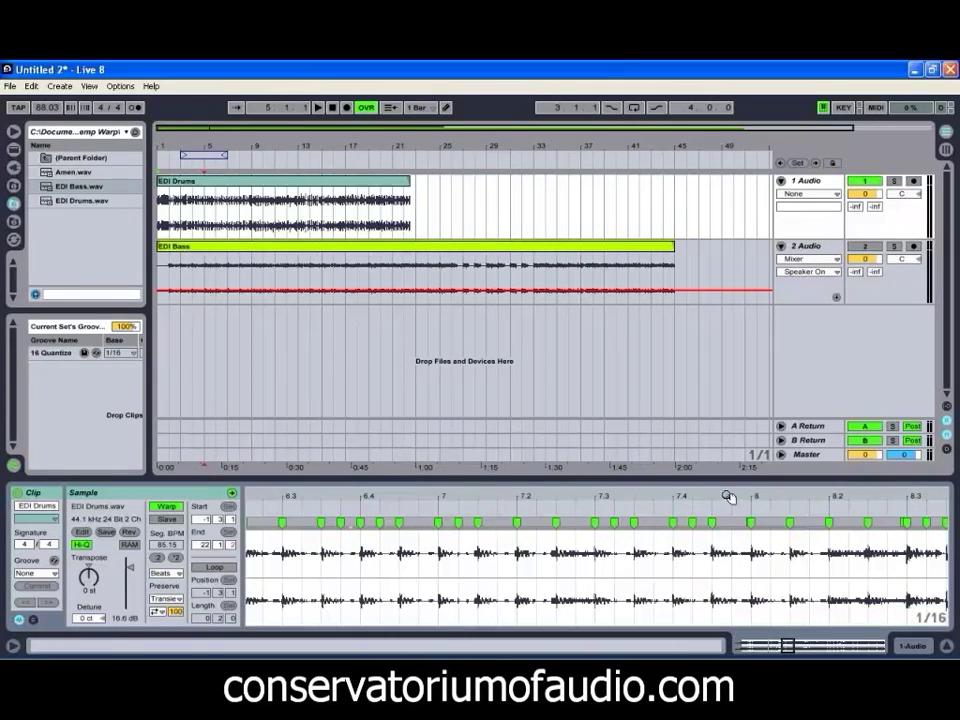
left_click(750, 522)
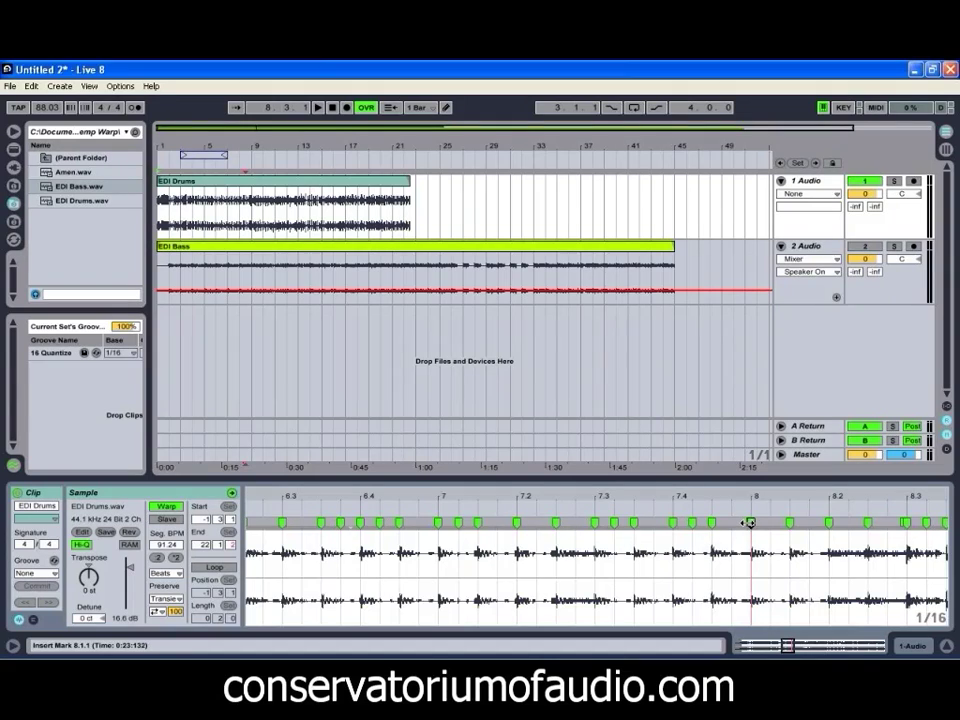
left_click_drag(750, 522, 750, 522)
left_click_drag(800, 500, 643, 510)
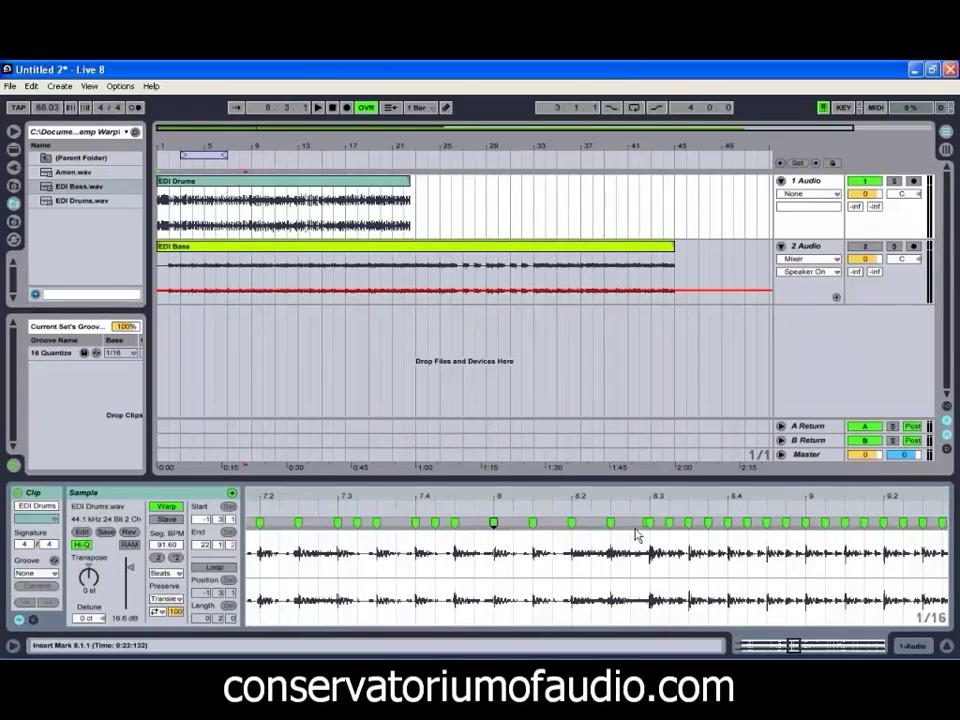